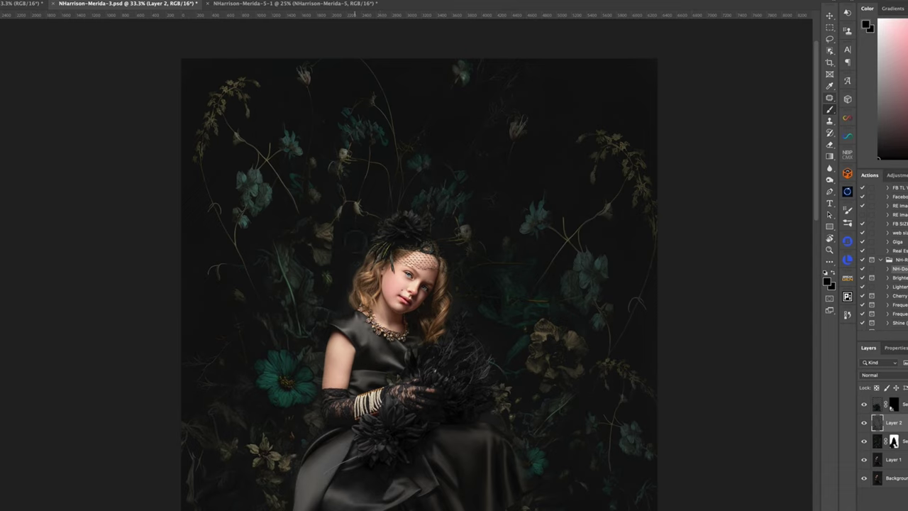
# Step: Hide and reshow the floral background layer to compare the portrait with and without it, and examine the whole image
pyautogui.click(864, 441)
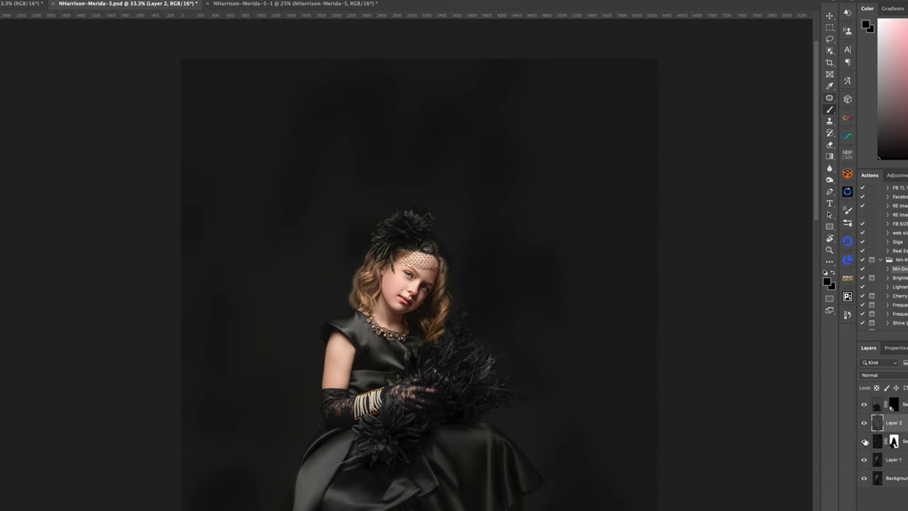
pyautogui.click(864, 442)
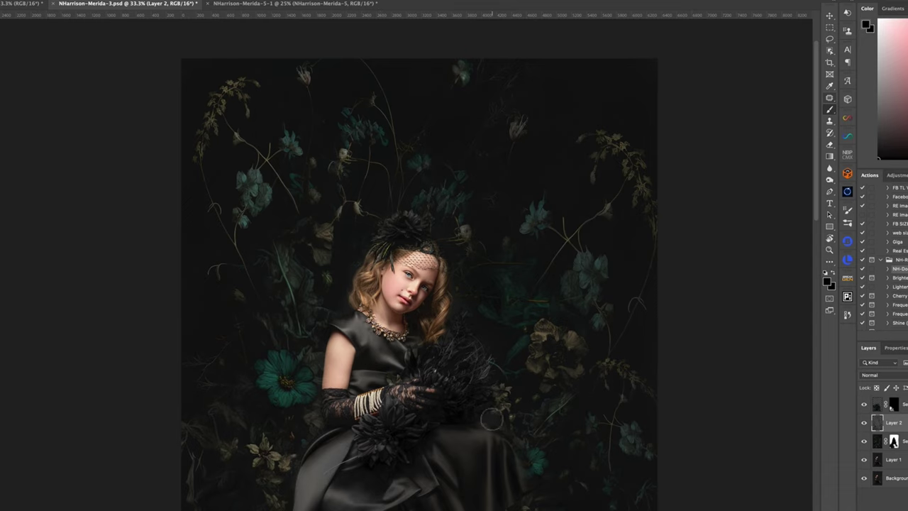
pyautogui.hotkey('ctrl', '-')
pyautogui.hotkey('ctrl', '-')
pyautogui.moveTo(478, 385); pyautogui.dragTo(462, 335)
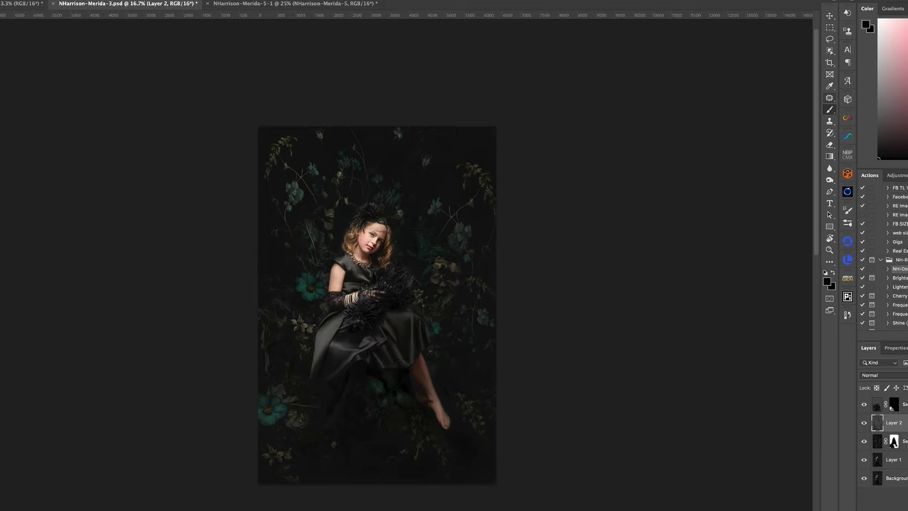
# Step: Activate the mask of the Selective Color 1 copy 3 layer and choose the hair brush with black as the foreground colour
pyautogui.click(902, 404)
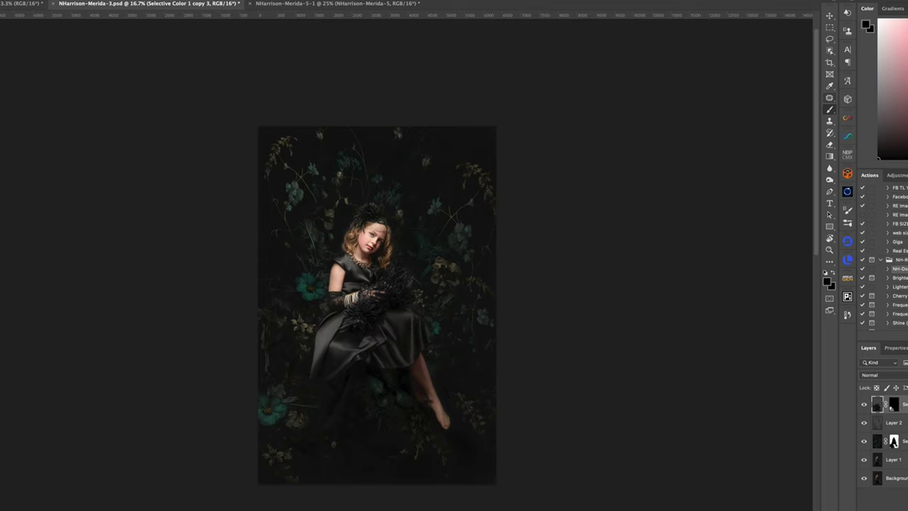
pyautogui.hotkey('ctrl', '=')
pyautogui.hotkey('ctrl', '=')
pyautogui.hotkey('ctrl', '=')
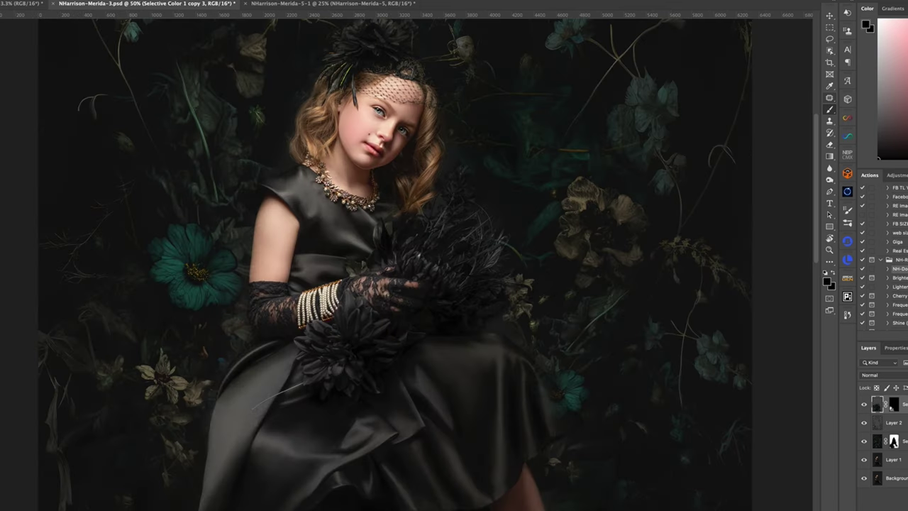
pyautogui.click(894, 404)
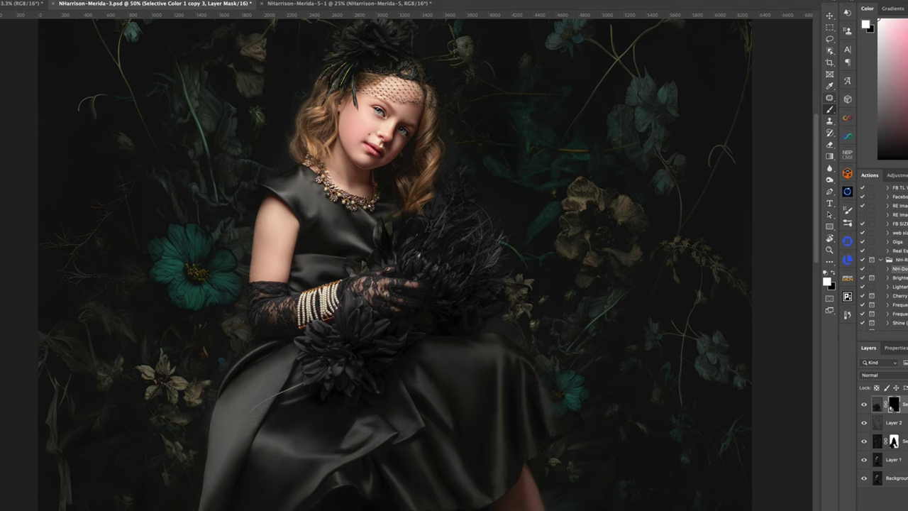
pyautogui.rightClick(417, 303)
pyautogui.doubleClick(668, 390)
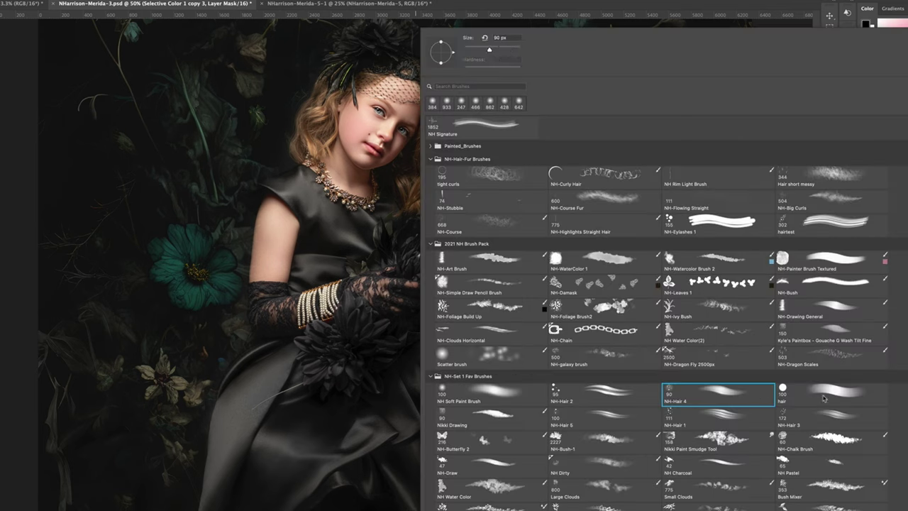
pyautogui.rightClick(424, 358)
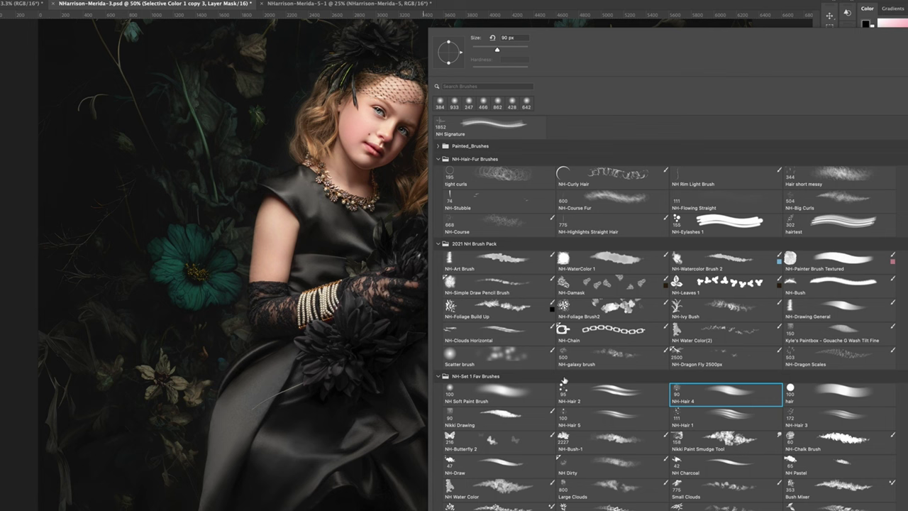
pyautogui.click(836, 392)
pyautogui.press('Escape')
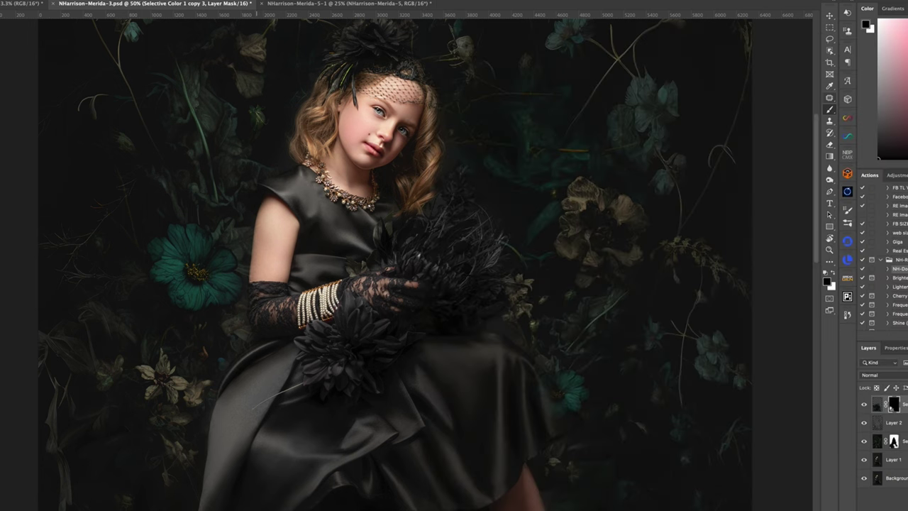
# Step: Paint black on the Selective Color 1 copy layer's mask along the girl's shoulder and skirt edges to clear the floral overlay from her dress
pyautogui.click(895, 441)
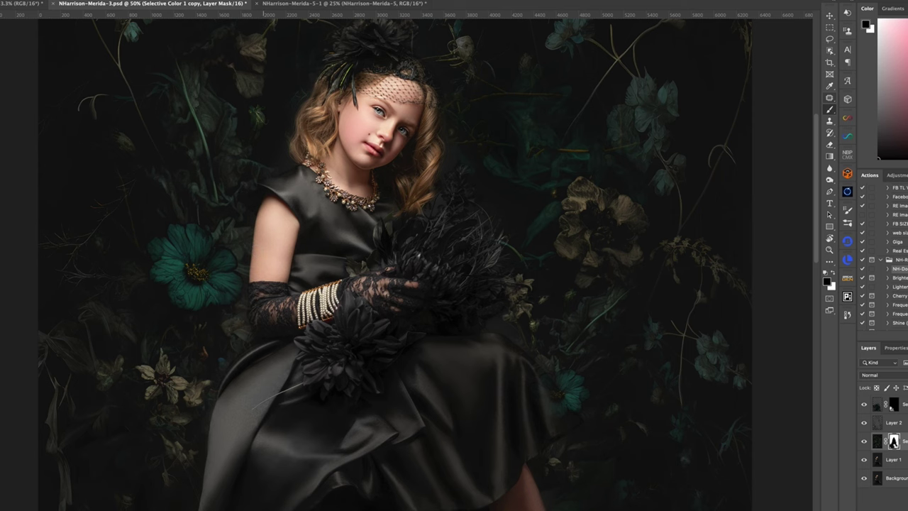
pyautogui.moveTo(317, 172); pyautogui.dragTo(284, 274)
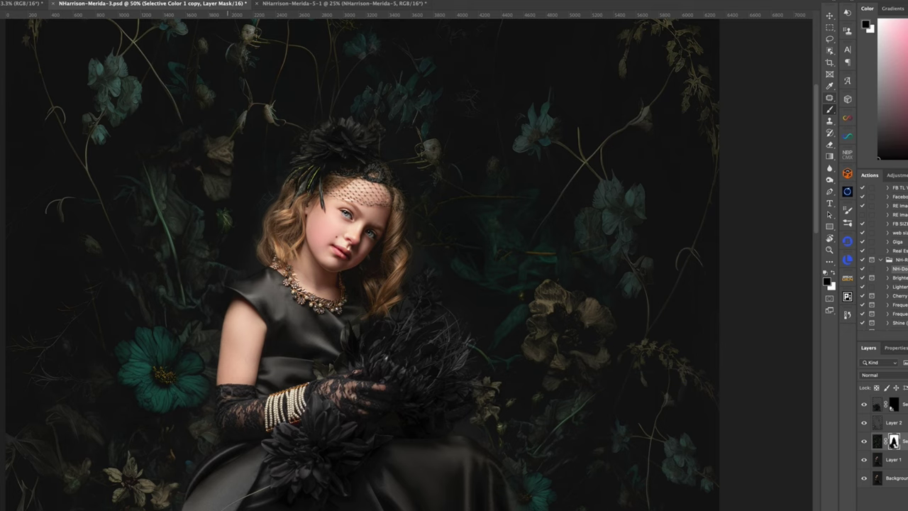
pyautogui.scroll(-5, 266, 419)
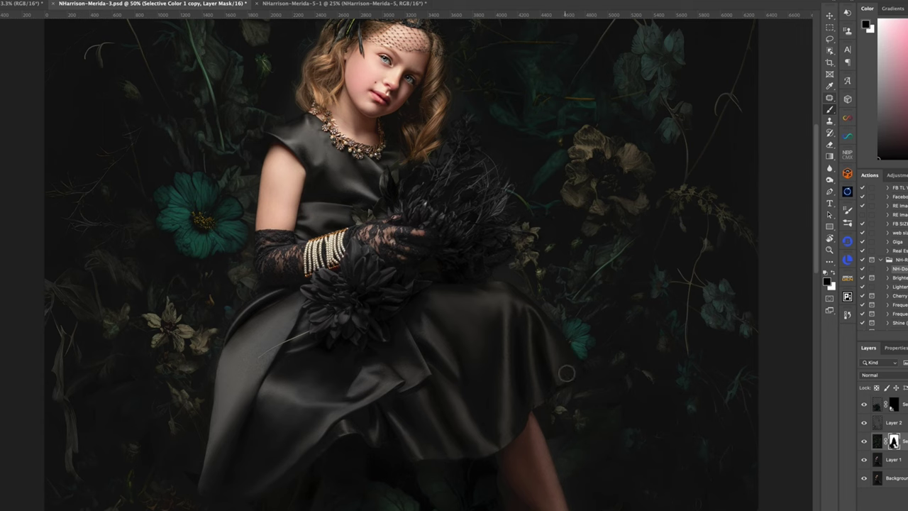
pyautogui.scroll(-5, 503, 389)
pyautogui.hscroll(1, 503, 390)
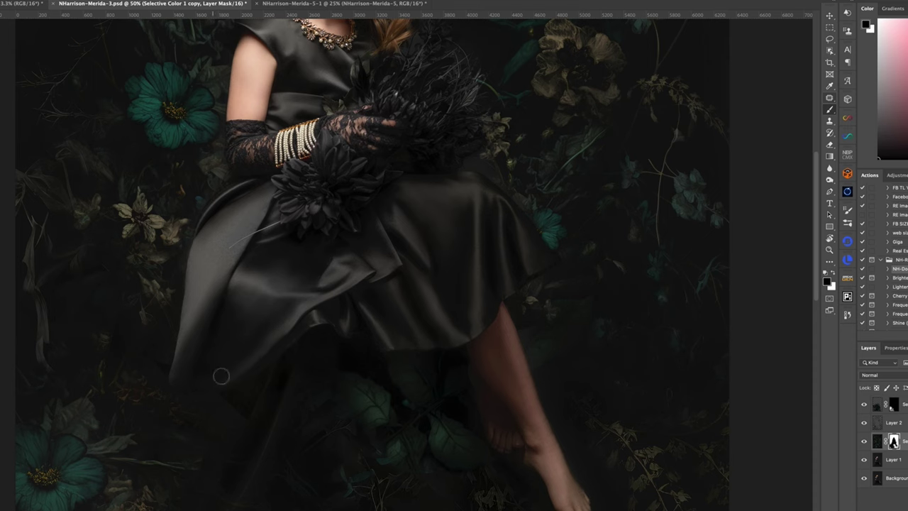
pyautogui.moveTo(401, 220); pyautogui.dragTo(362, 472)
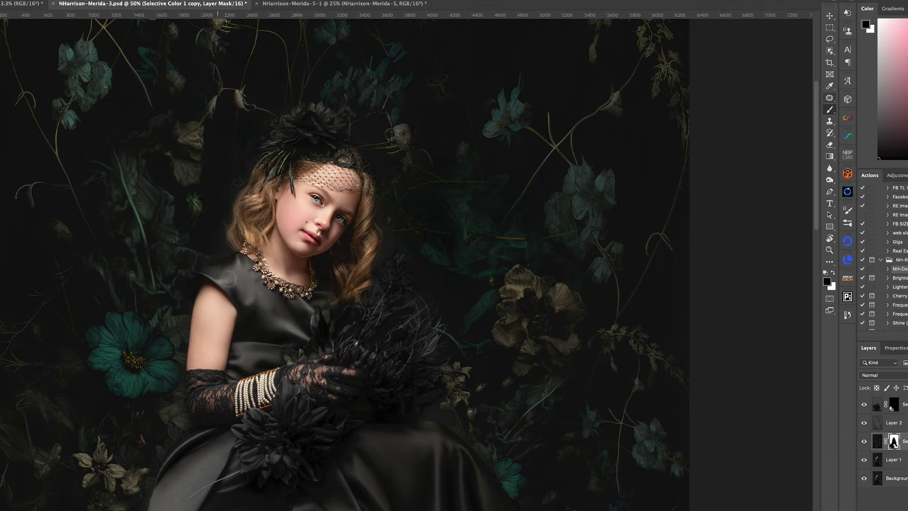
pyautogui.click(224, 274)
pyautogui.moveTo(368, 371); pyautogui.dragTo(410, 260)
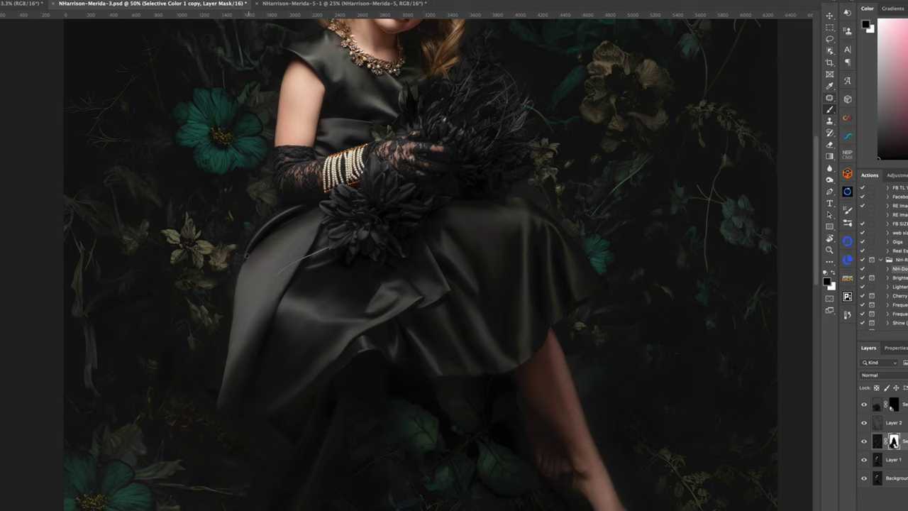
pyautogui.moveTo(345, 372); pyautogui.dragTo(328, 300)
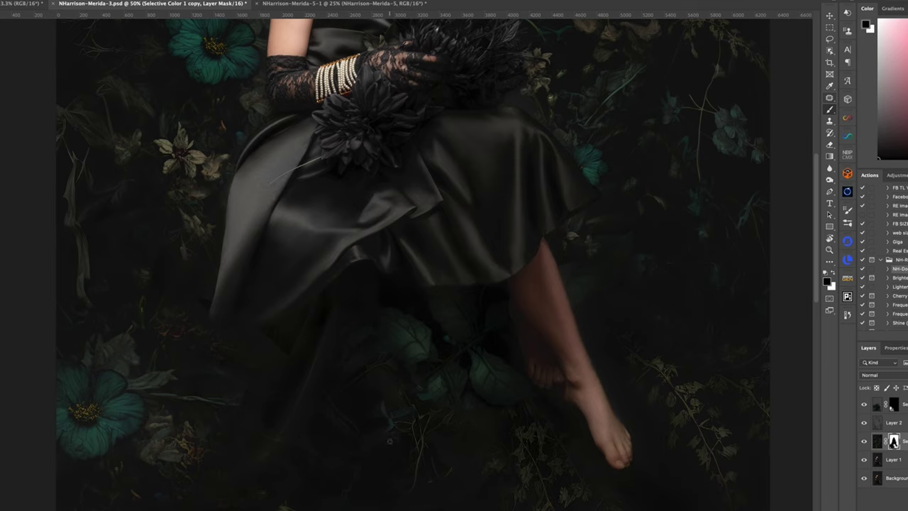
# Step: Flatten all layers of the portrait into a single background layer
pyautogui.press('super+minus')
pyautogui.press('super+minus')
pyautogui.press('super+minus')
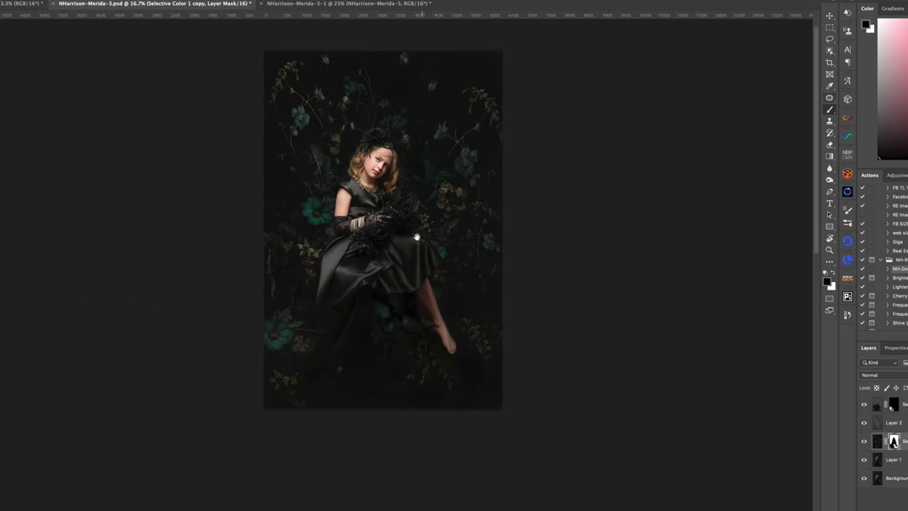
pyautogui.moveTo(415, 238); pyautogui.dragTo(408, 286)
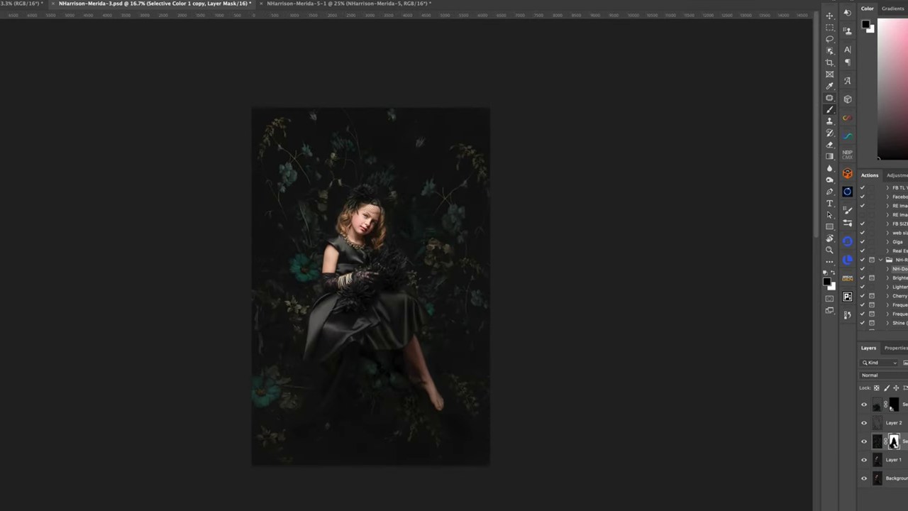
pyautogui.click(42, 1)
pyautogui.click(54, 179)
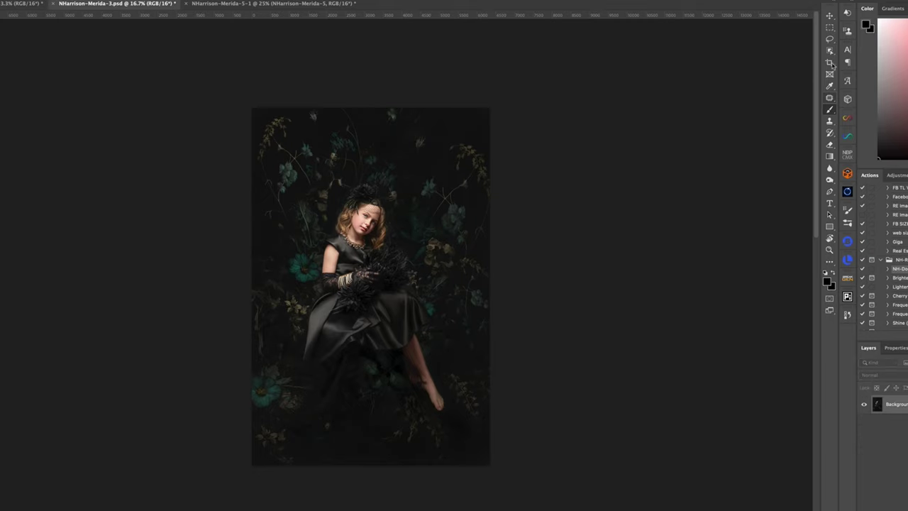
# Step: Crop the portrait tighter around the girl, trimming all four sides in upright format, and flatten the image
pyautogui.click(830, 62)
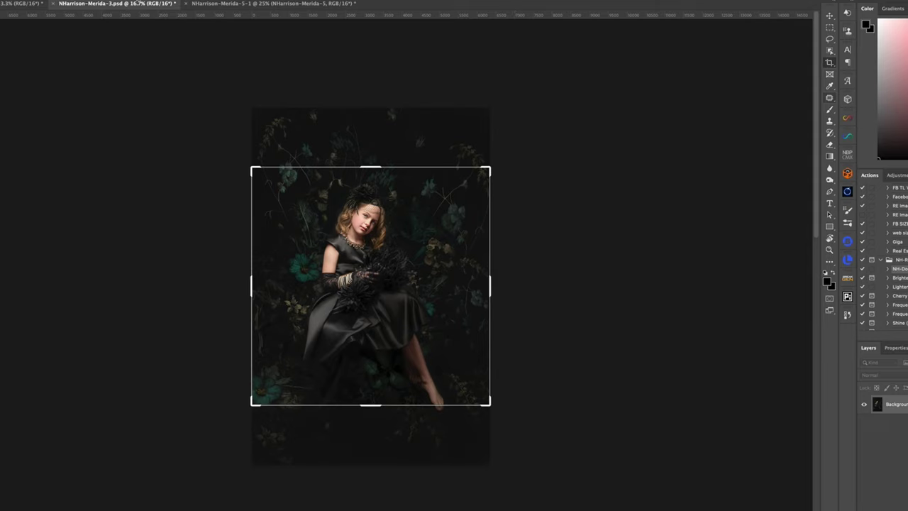
pyautogui.click(830, 16)
pyautogui.click(830, 62)
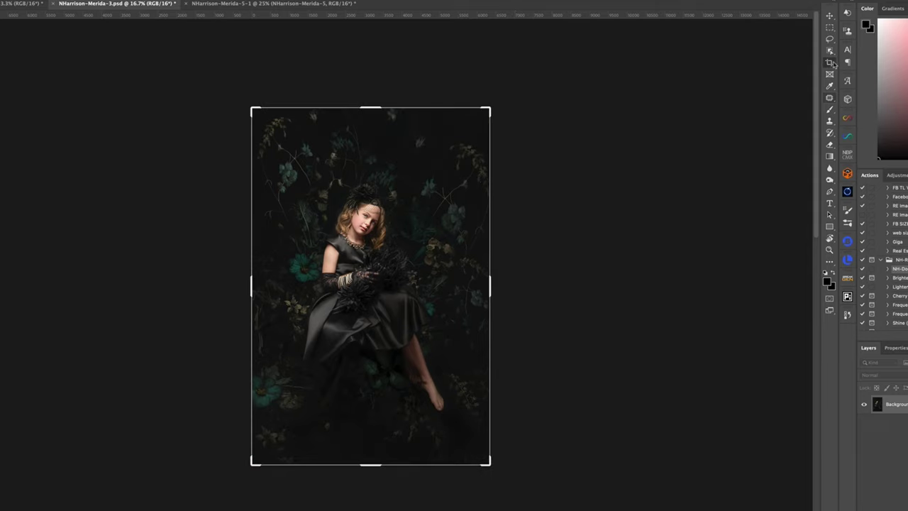
pyautogui.moveTo(370, 108); pyautogui.dragTo(368, 132)
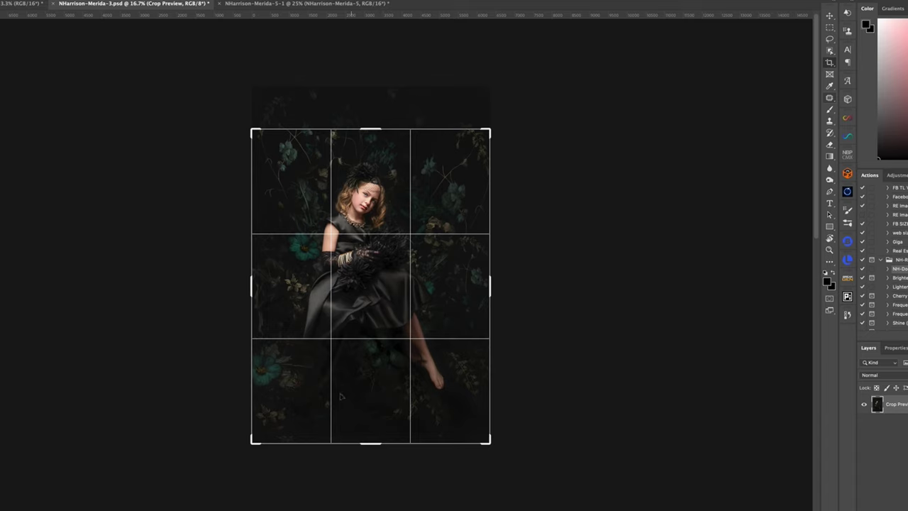
pyautogui.moveTo(253, 441); pyautogui.dragTo(263, 425)
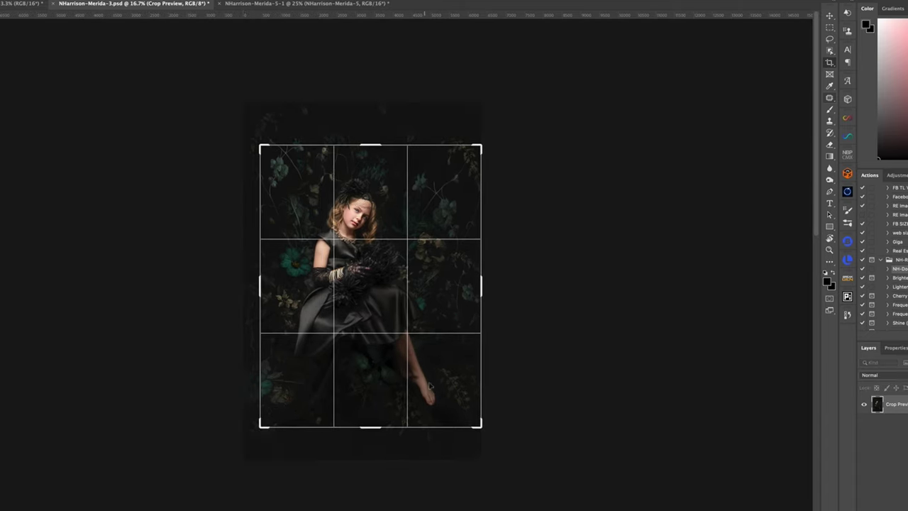
pyautogui.moveTo(477, 425); pyautogui.dragTo(470, 424)
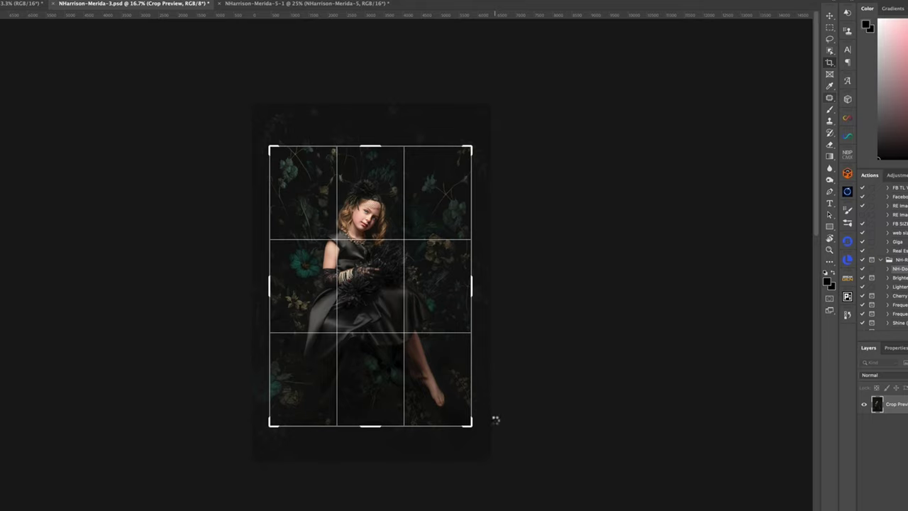
pyautogui.press('Return')
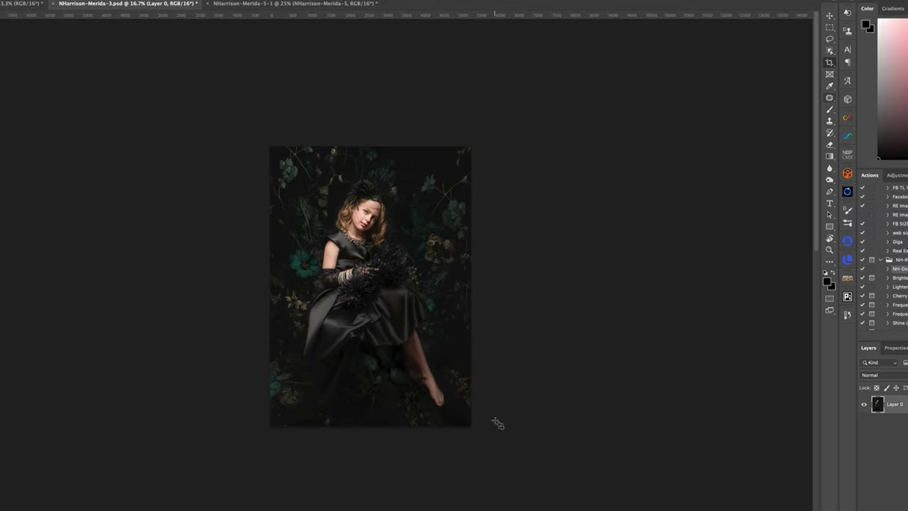
pyautogui.click(39, 1)
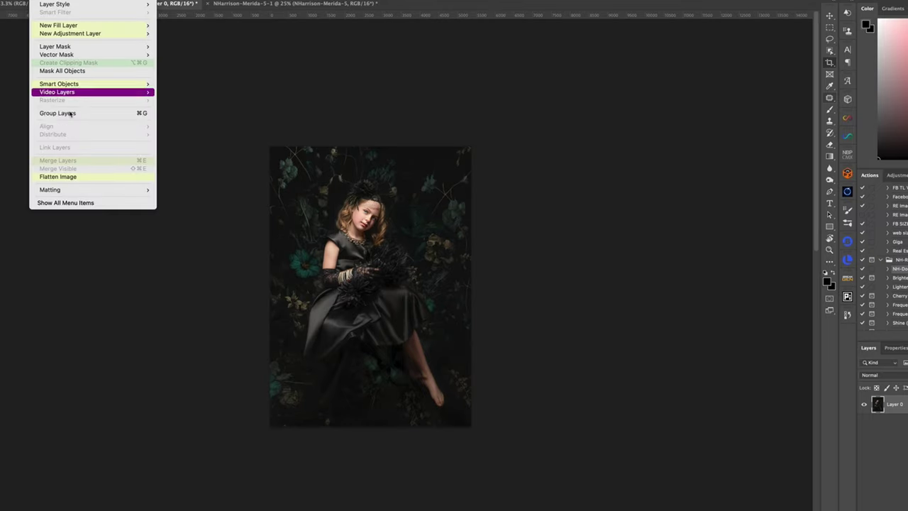
pyautogui.click(78, 177)
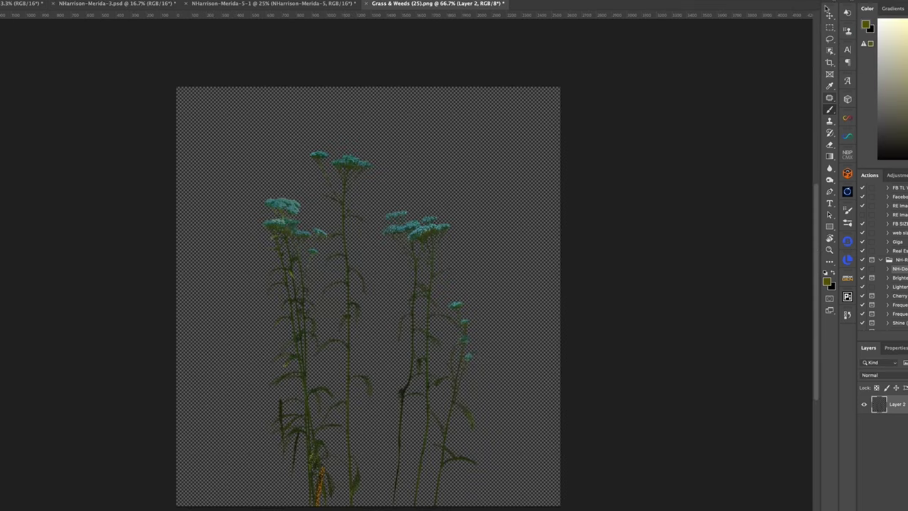
# Step: Copy the teal weeds from Grass & Weeds (25).png into the portrait below the skirt and fade their stems with the Eraser
pyautogui.click(829, 14)
pyautogui.moveTo(430, 5); pyautogui.dragTo(537, 105)
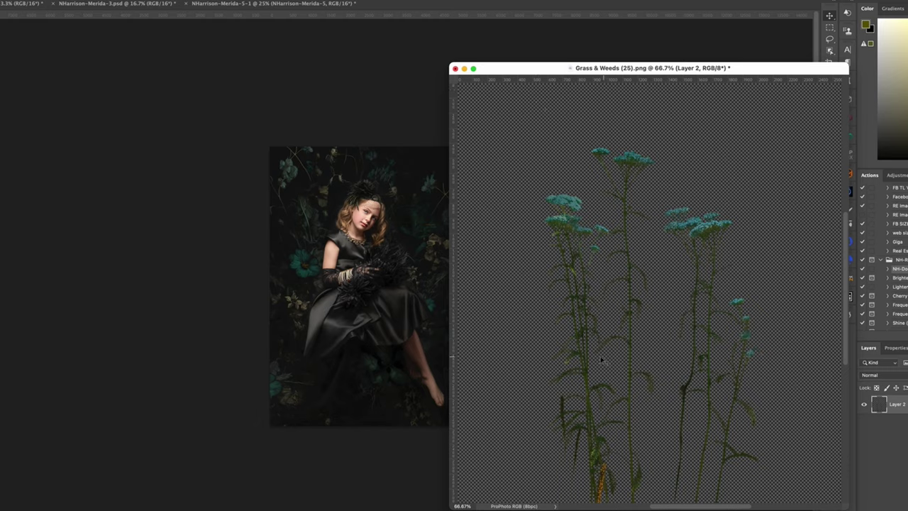
pyautogui.moveTo(602, 362); pyautogui.dragTo(331, 379)
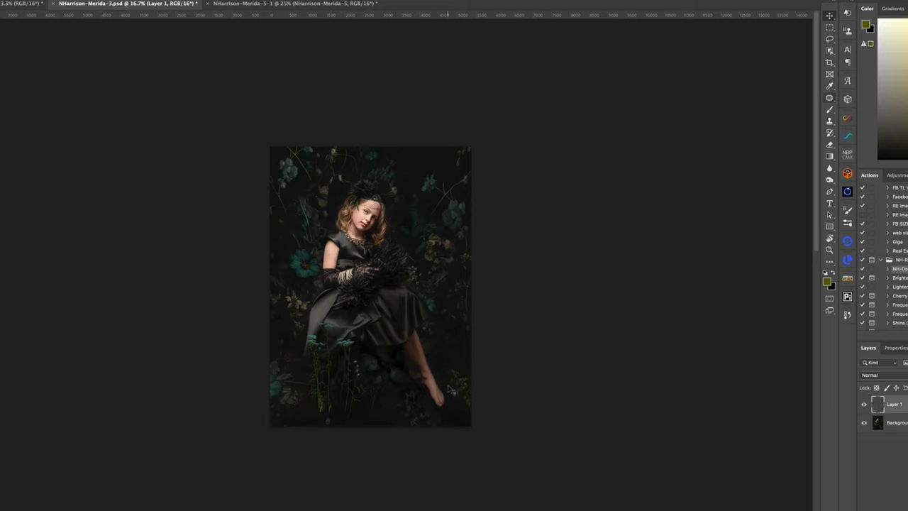
pyautogui.click(836, 146)
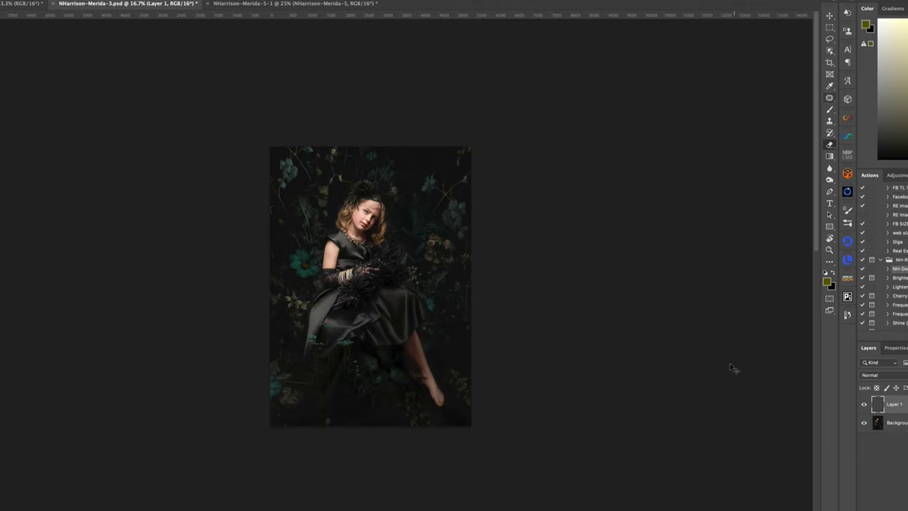
# Step: Duplicate the weeds layer, flip the copy horizontally, shrink it and place it over the girl's lower leg
pyautogui.hotkey('ctrl', 'j')
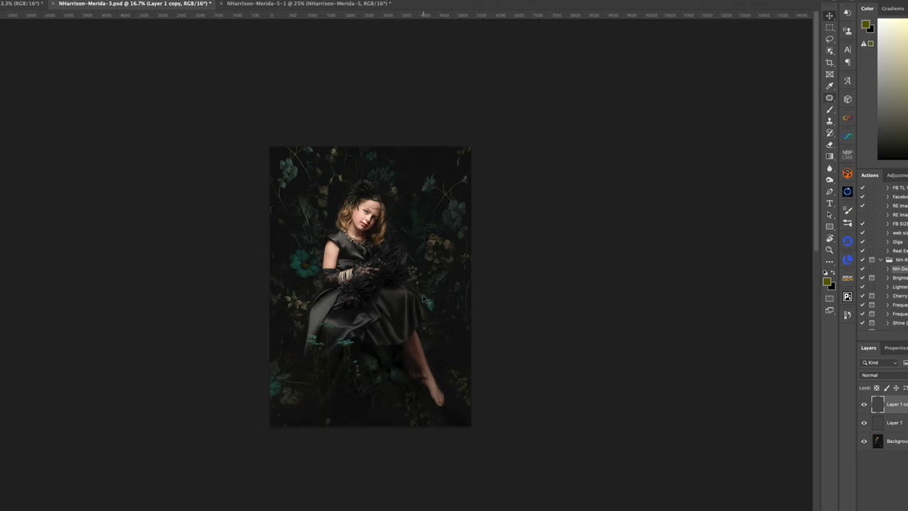
pyautogui.hotkey('ctrl', 't')
pyautogui.rightClick(329, 371)
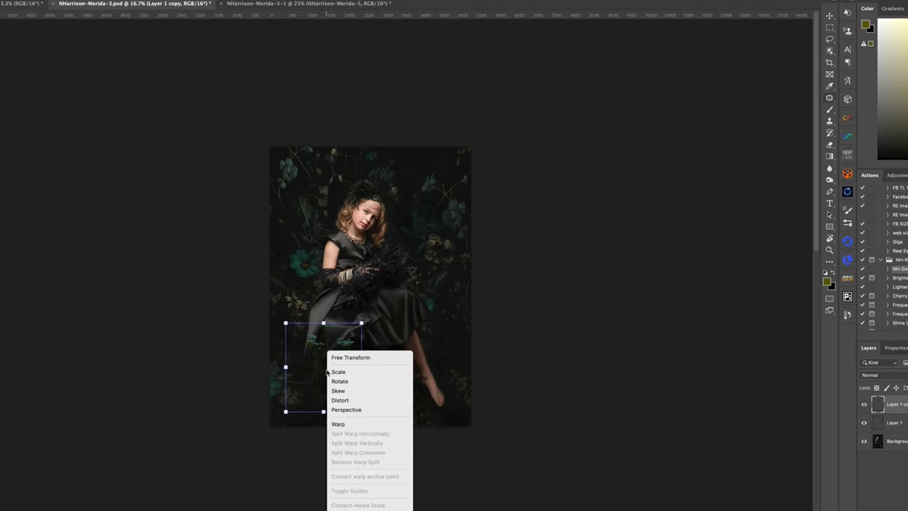
pyautogui.click(340, 332)
pyautogui.moveTo(334, 359); pyautogui.dragTo(415, 380)
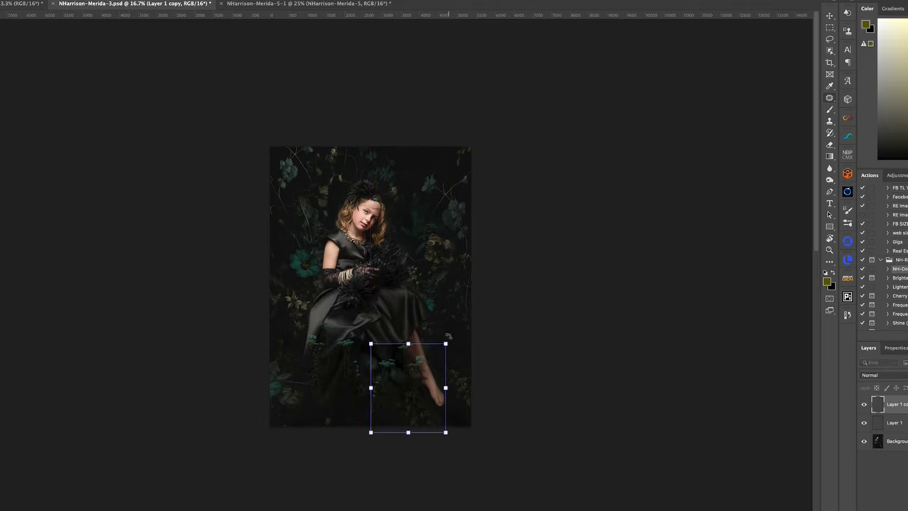
pyautogui.moveTo(446, 342); pyautogui.dragTo(430, 364)
pyautogui.moveTo(405, 395); pyautogui.dragTo(434, 358)
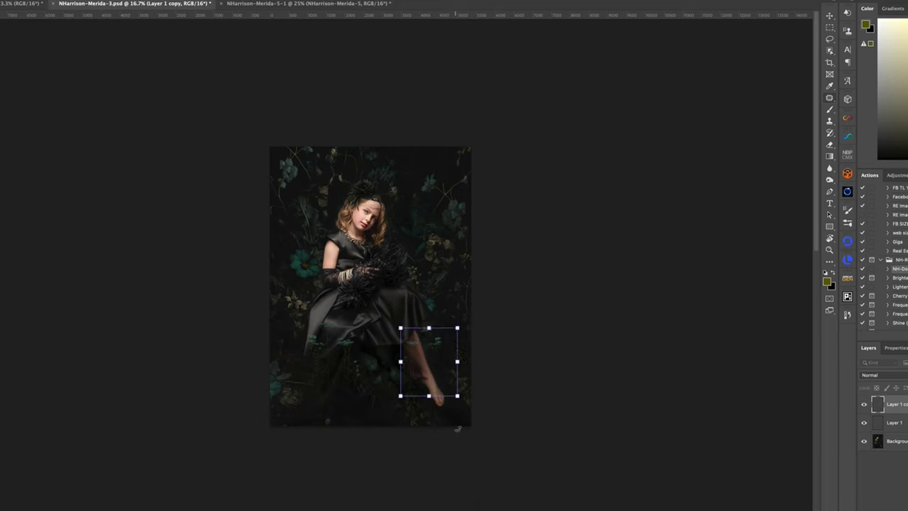
pyautogui.press('Return')
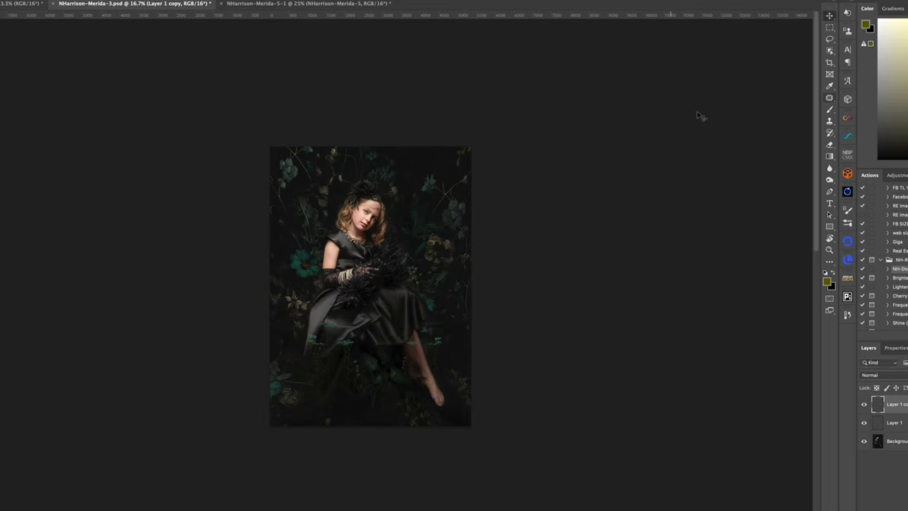
pyautogui.click(781, 0)
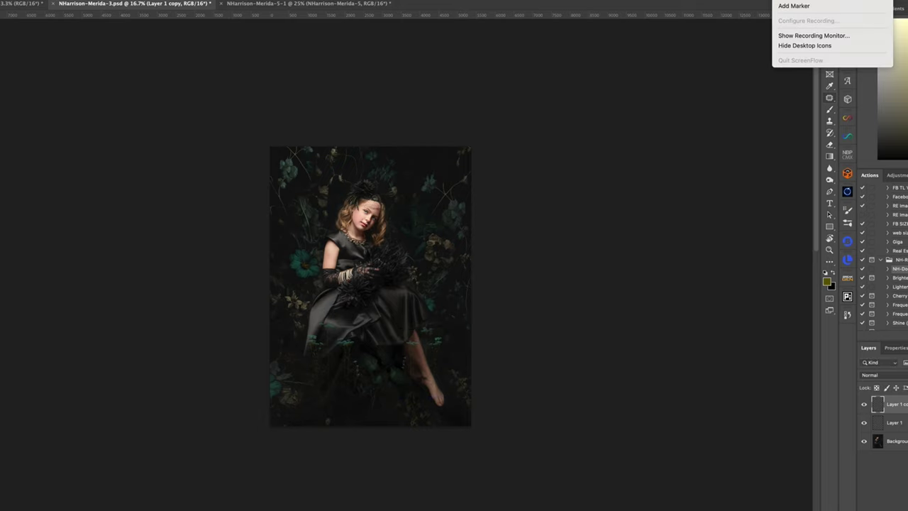
pyautogui.click(794, 6)
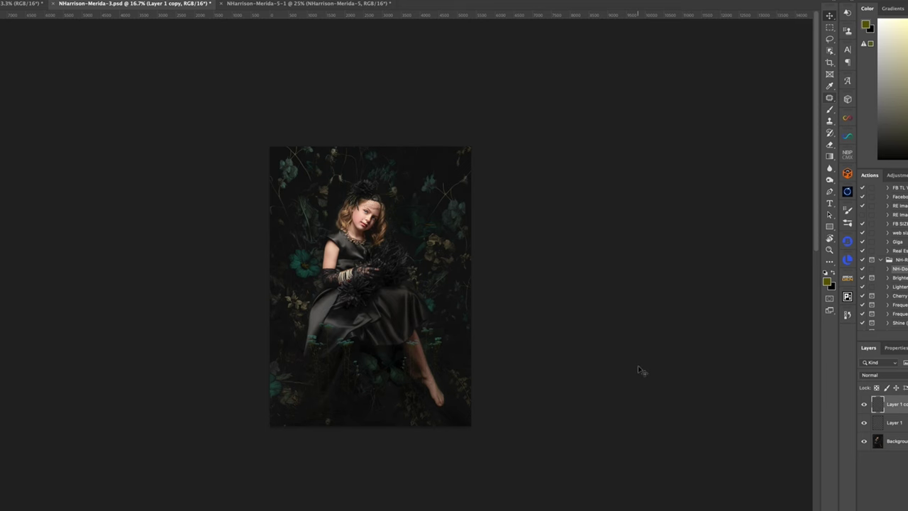
# Step: Choose the Eraser with a smaller brush for cleaning up the duplicated weeds over the girl's lower leg
pyautogui.press('super+equal')
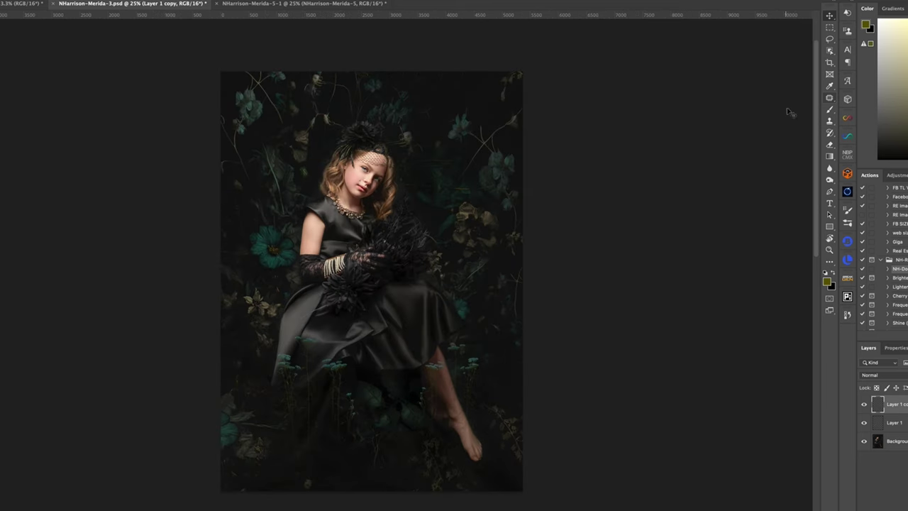
pyautogui.press('super+equal')
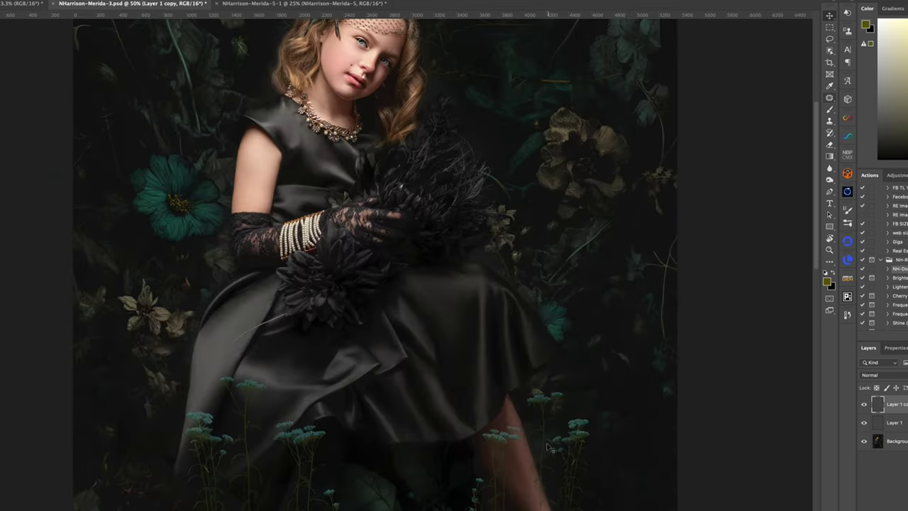
pyautogui.moveTo(548, 446); pyautogui.dragTo(504, 288)
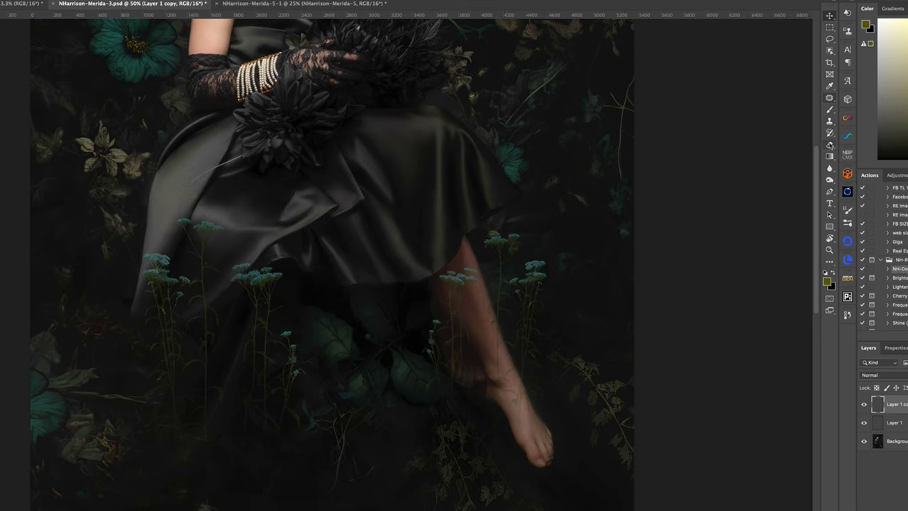
pyautogui.click(829, 144)
pyautogui.press('[')
pyautogui.press('[')
pyautogui.press('[')
pyautogui.press('[')
pyautogui.press('[')
# Step: Darken the flipped weeds layer using Brightness/Contrast with brightness -77 and a slightly raised contrast
pyautogui.hotkey('ctrl', '-')
pyautogui.hotkey('ctrl', '-')
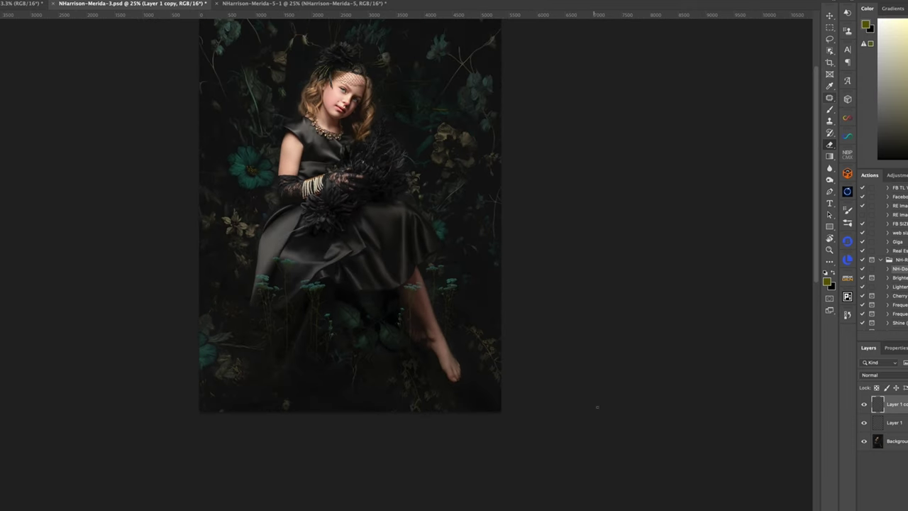
pyautogui.hotkey('ctrl', '-')
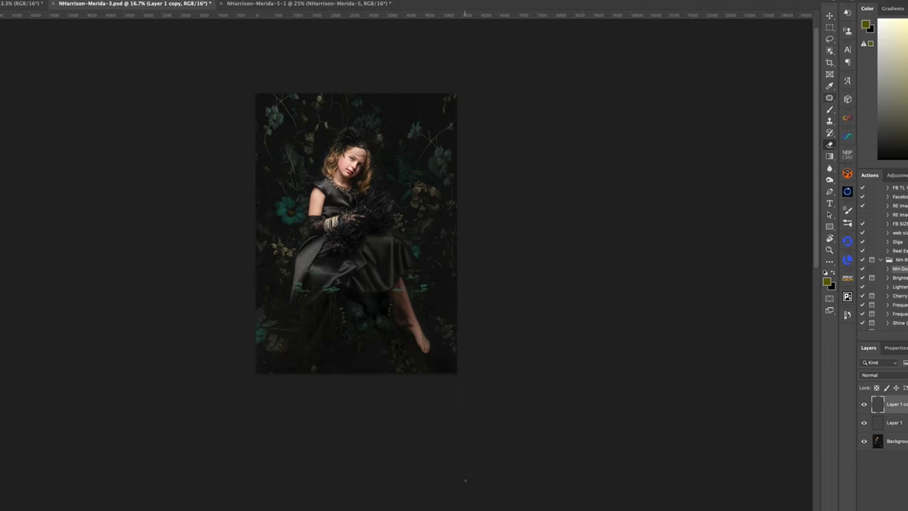
pyautogui.hotkey('ctrl', '+')
pyautogui.hotkey('ctrl', '+')
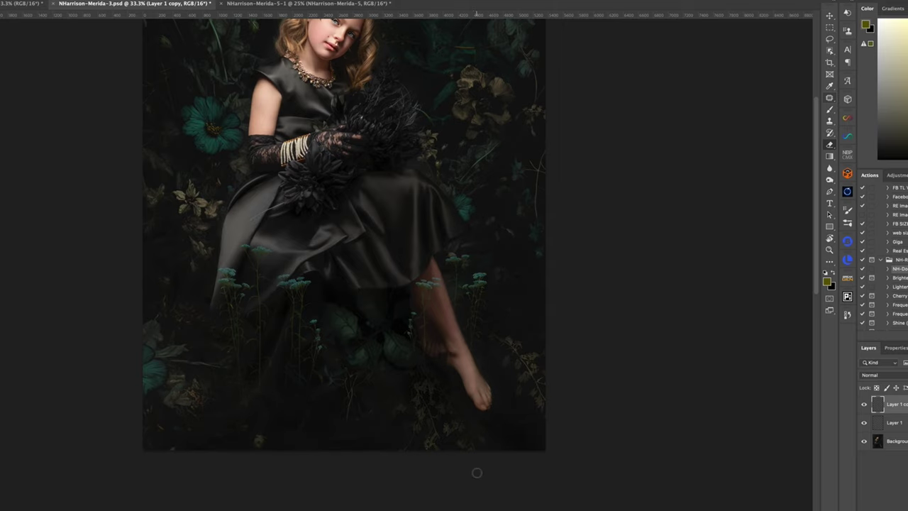
pyautogui.hotkey('ctrl', '-')
pyautogui.hotkey('ctrl', '-')
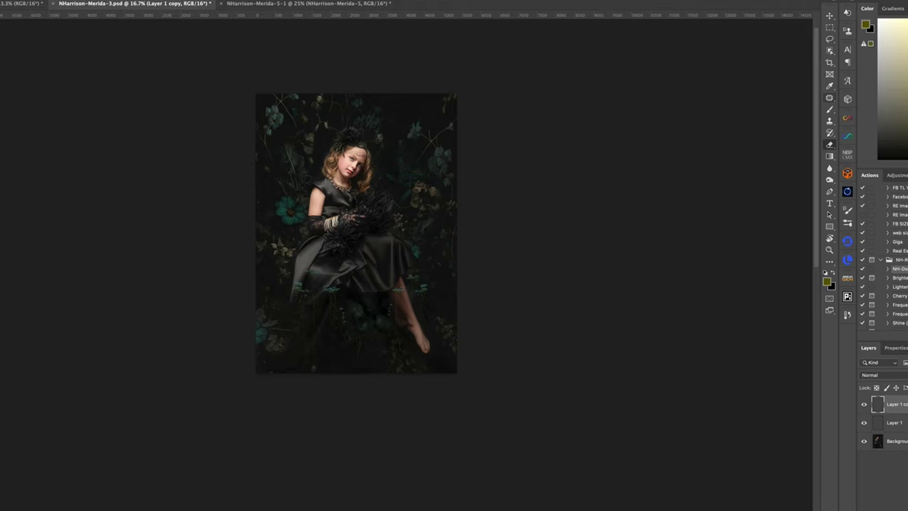
pyautogui.click(138, 1)
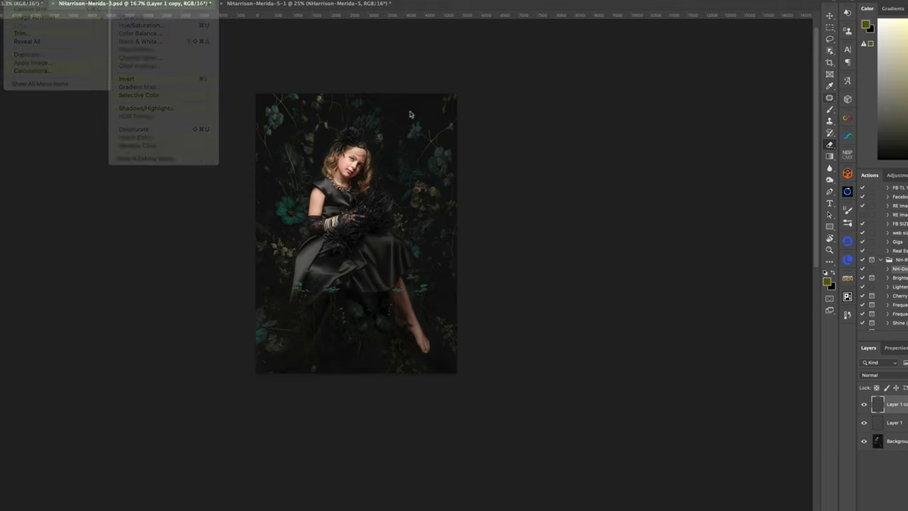
pyautogui.moveTo(688, 143); pyautogui.dragTo(666, 143)
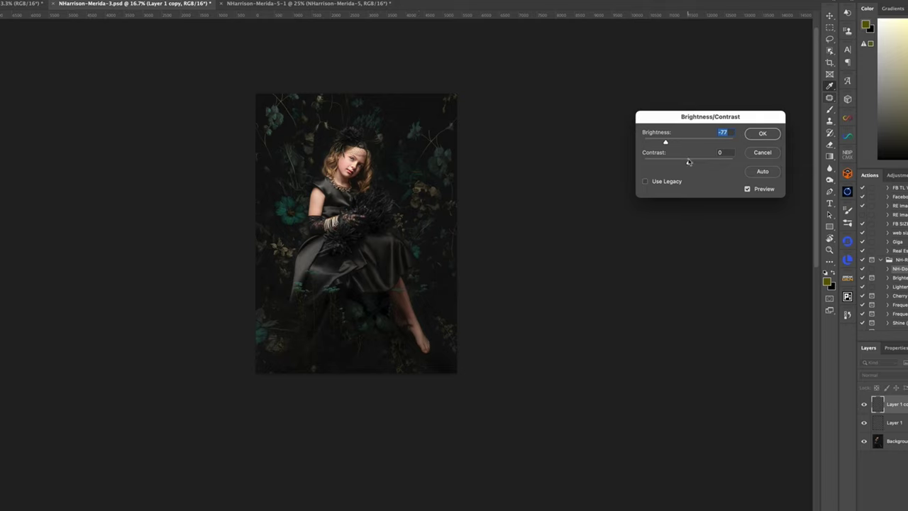
pyautogui.moveTo(688, 162); pyautogui.dragTo(696, 162)
pyautogui.click(762, 135)
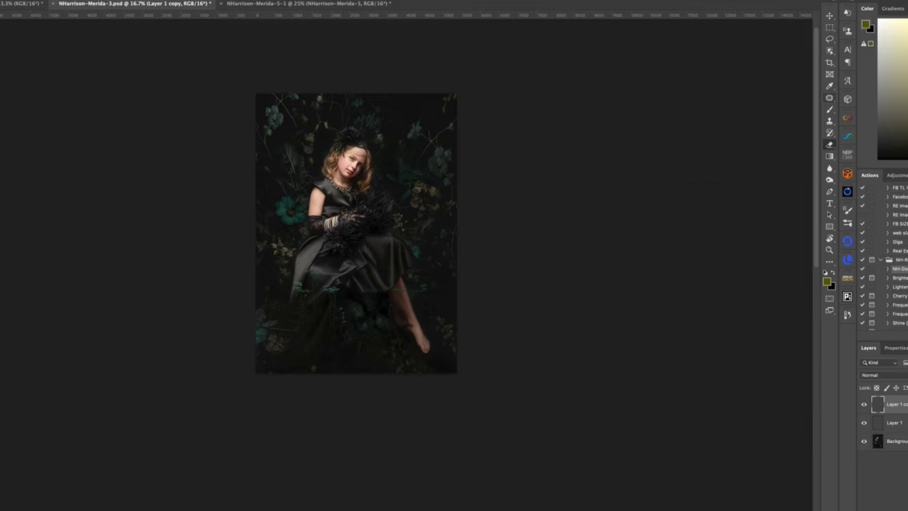
# Step: Flatten the weeds layers into the background and save the portrait file
pyautogui.click(74, 179)
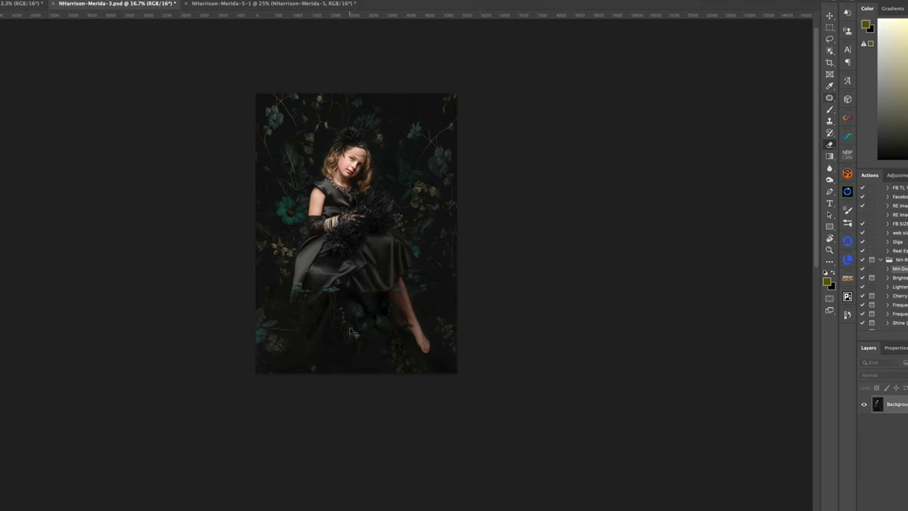
pyautogui.press('super+s')
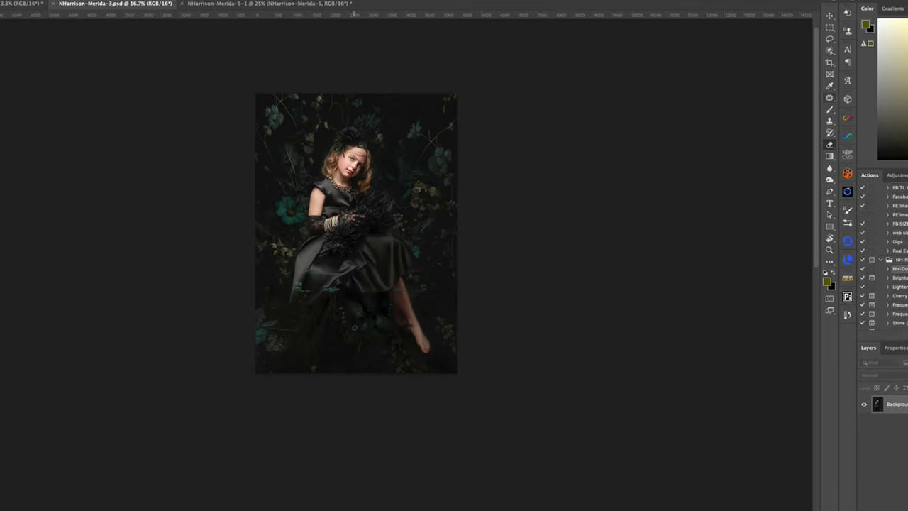
# Step: Duplicate the flattened background onto a new layer and open it in the Exposure X7 filter
pyautogui.press('super+j')
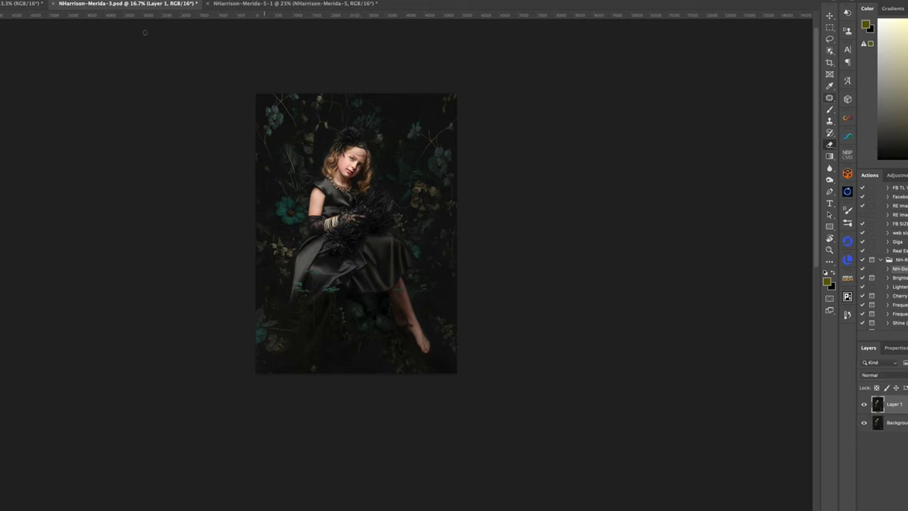
pyautogui.click(113, 0)
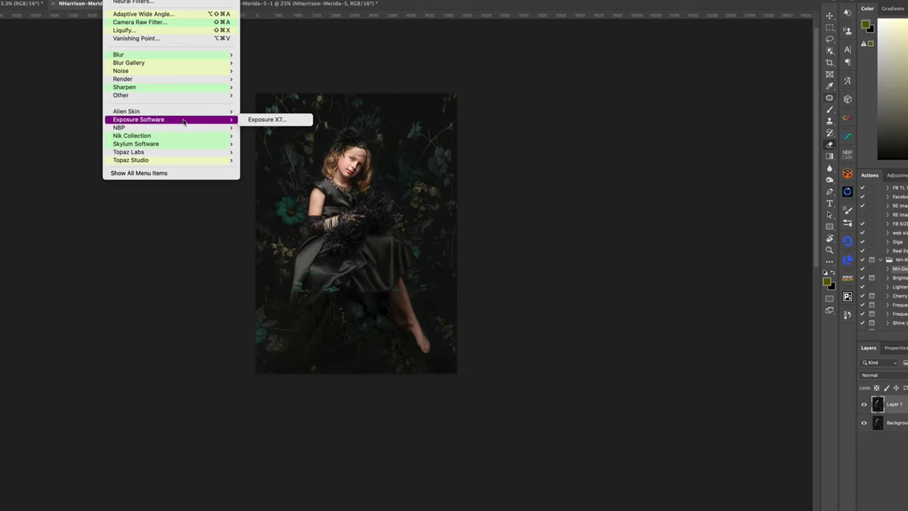
pyautogui.moveTo(163, 120)
pyautogui.click(264, 120)
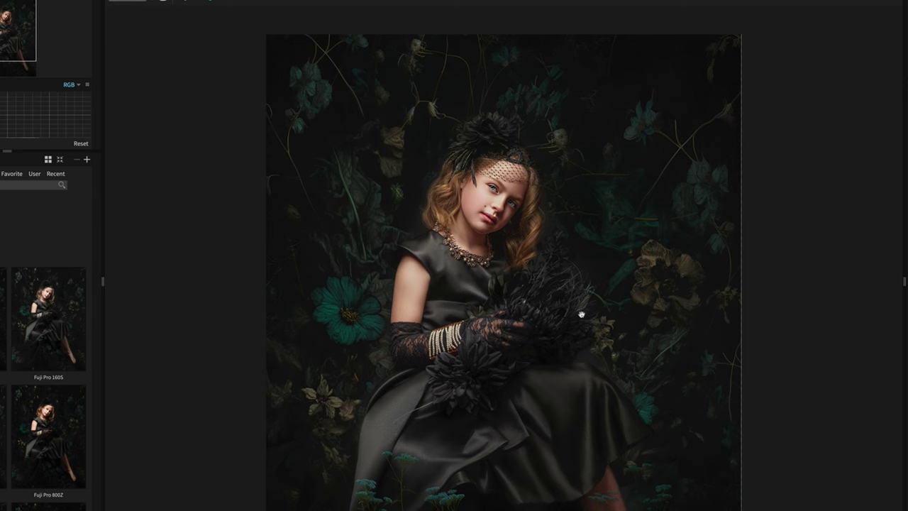
# Step: Inspect the portrait in Exposure X7 and apply a modified Fuji Pro 800Z look as a new layer
pyautogui.moveTo(581, 314)
pyautogui.mouseDown()
pyautogui.moveTo(561, 266)
pyautogui.moveTo(559, 292)
pyautogui.moveTo(579, 304)
pyautogui.mouseUp()
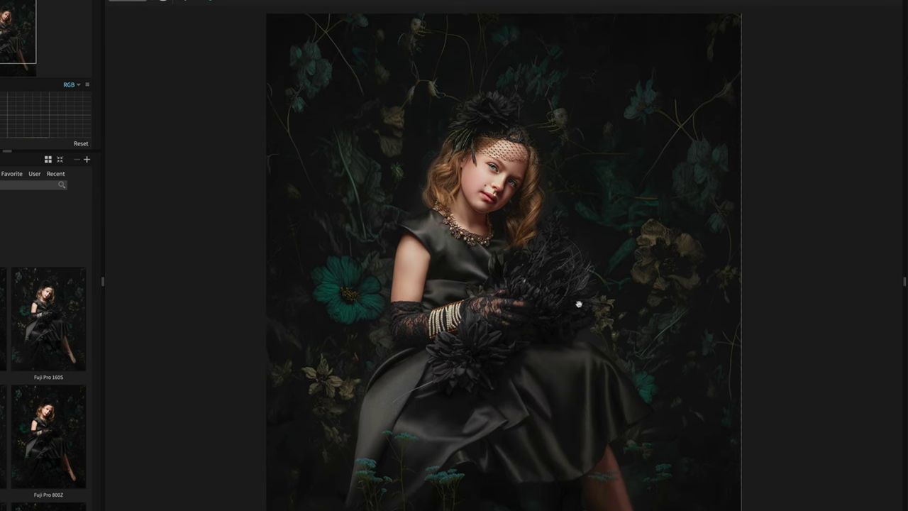
pyautogui.scroll(-5, 586, 303)
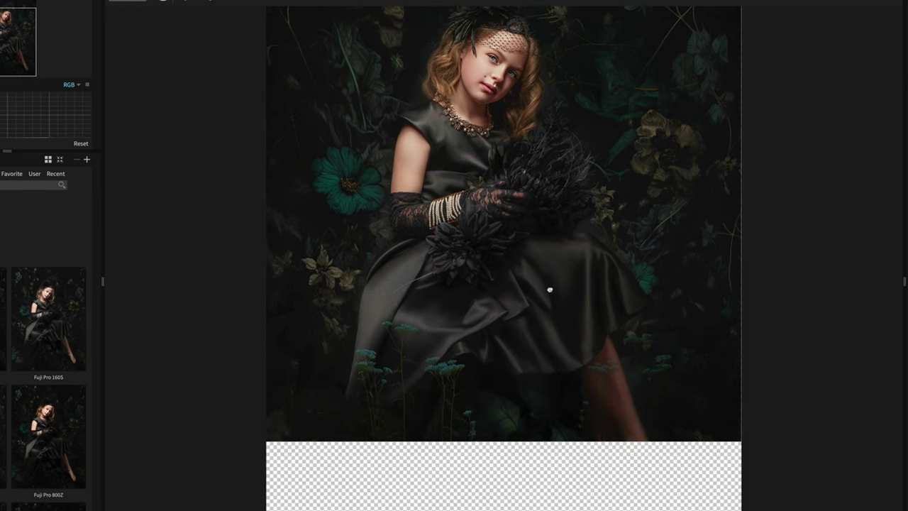
pyautogui.scroll(5, 549, 290)
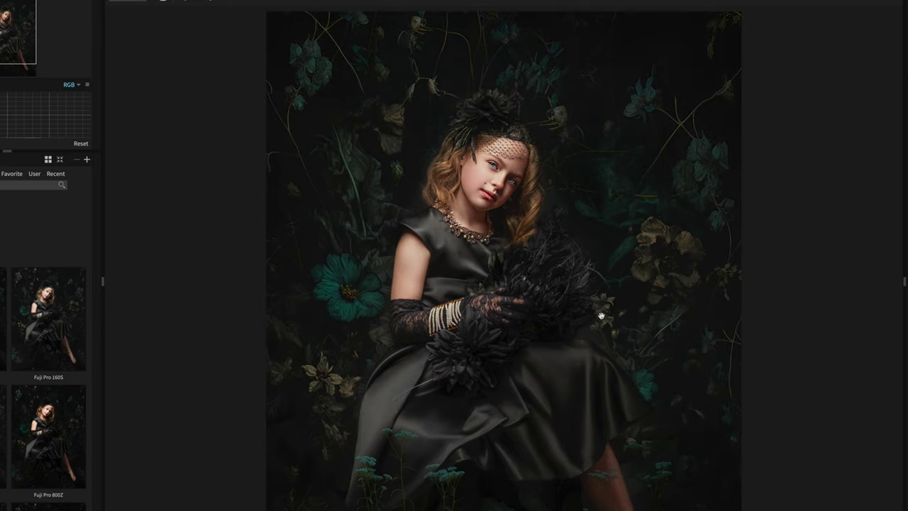
pyautogui.click(601, 315)
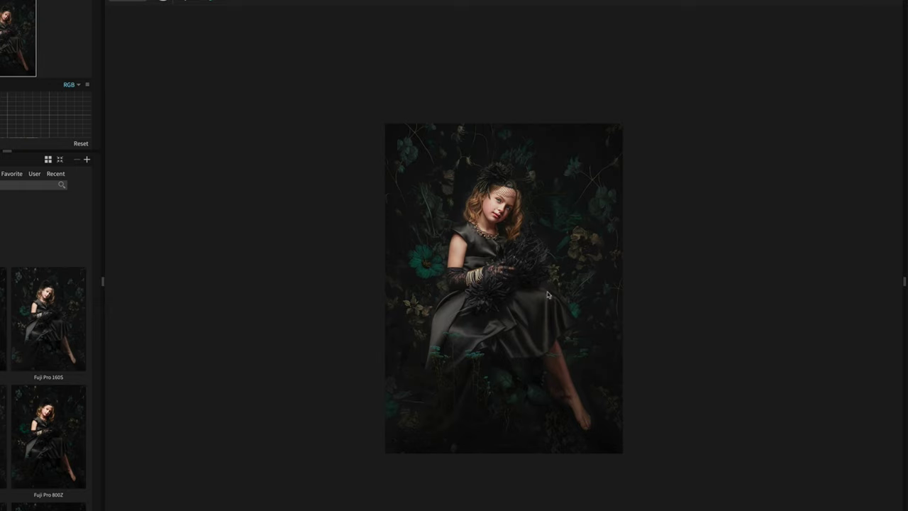
pyautogui.scroll(2, 550, 298)
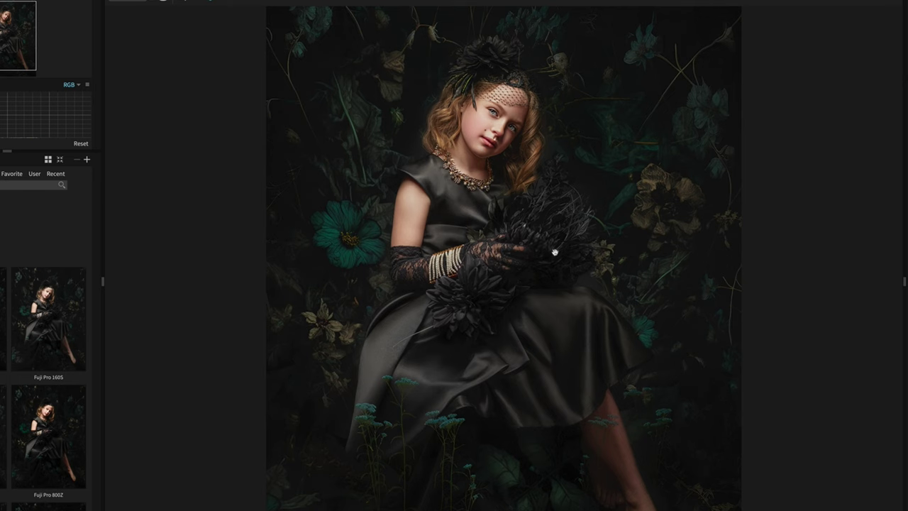
pyautogui.scroll(1, 556, 244)
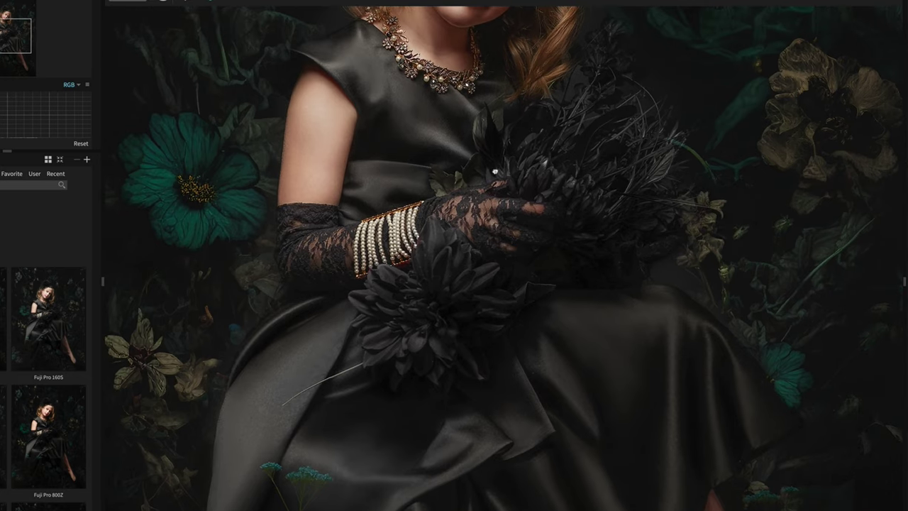
pyautogui.moveTo(495, 172); pyautogui.dragTo(482, 365)
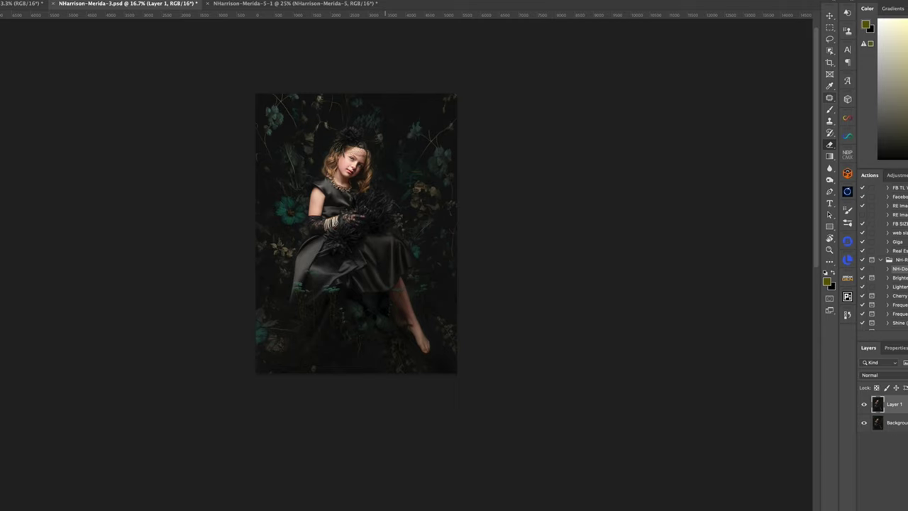
pyautogui.hotkey('ctrl', 'j')
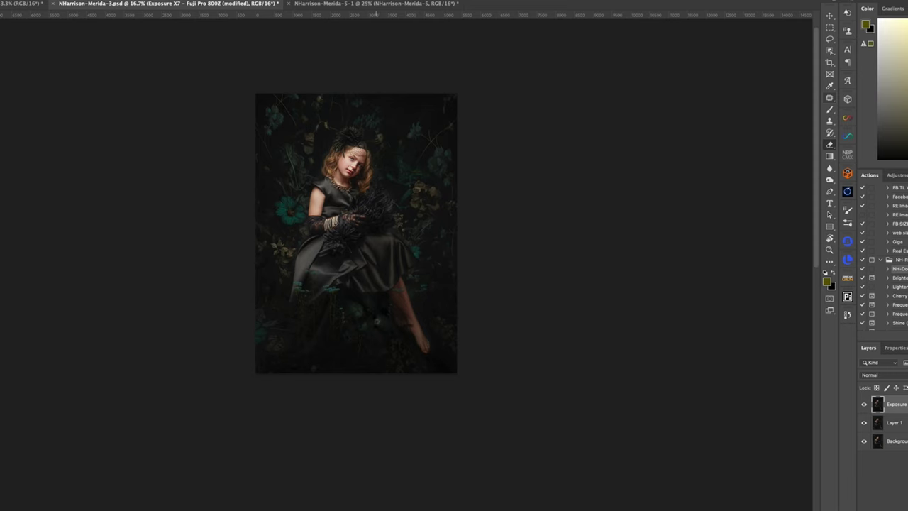
# Step: Compare the portrait with and without the Exposure X7 film look by toggling that layer's visibility
pyautogui.press('super+plus')
pyautogui.moveTo(416, 220); pyautogui.dragTo(453, 311)
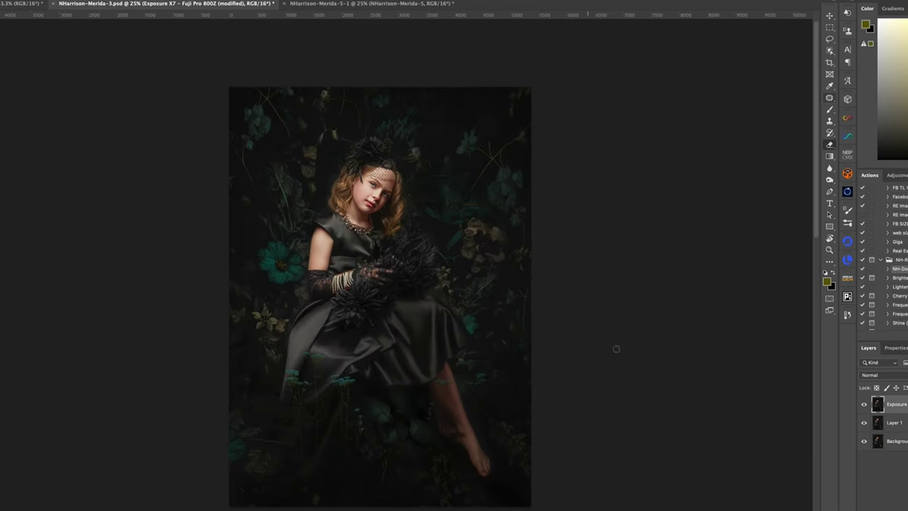
pyautogui.click(864, 403)
pyautogui.click(865, 404)
pyautogui.click(865, 404)
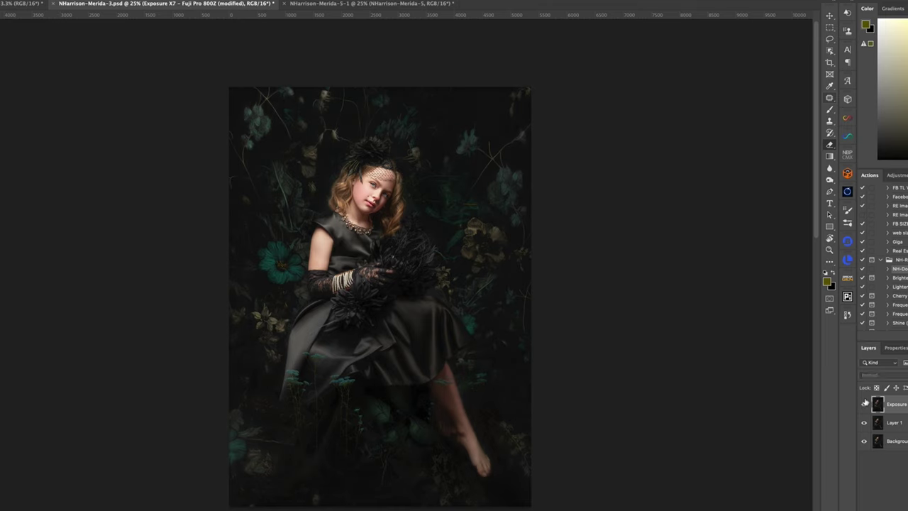
pyautogui.click(865, 404)
pyautogui.click(864, 404)
pyautogui.click(864, 404)
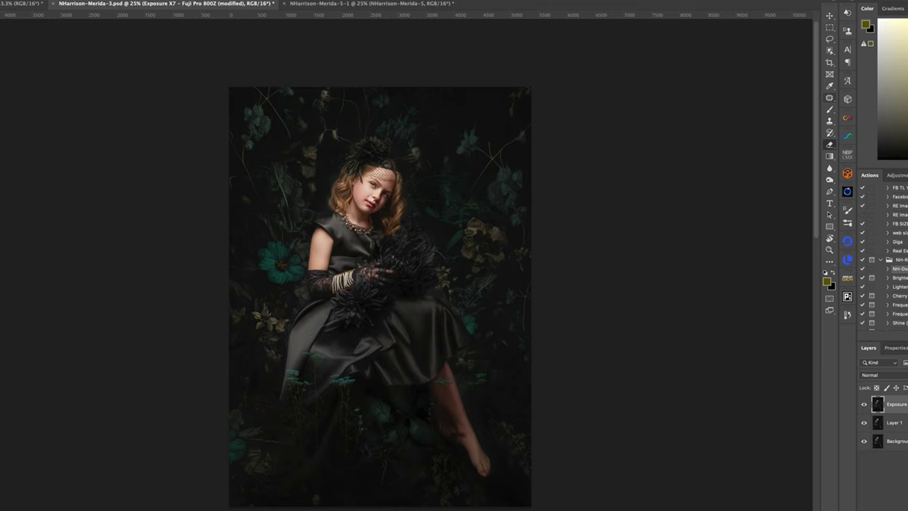
# Step: Add a Levels adjustment layer with custom settings above the Exposure layer and compare the portrait with and without it
pyautogui.hotkey('ctrl', 'l')
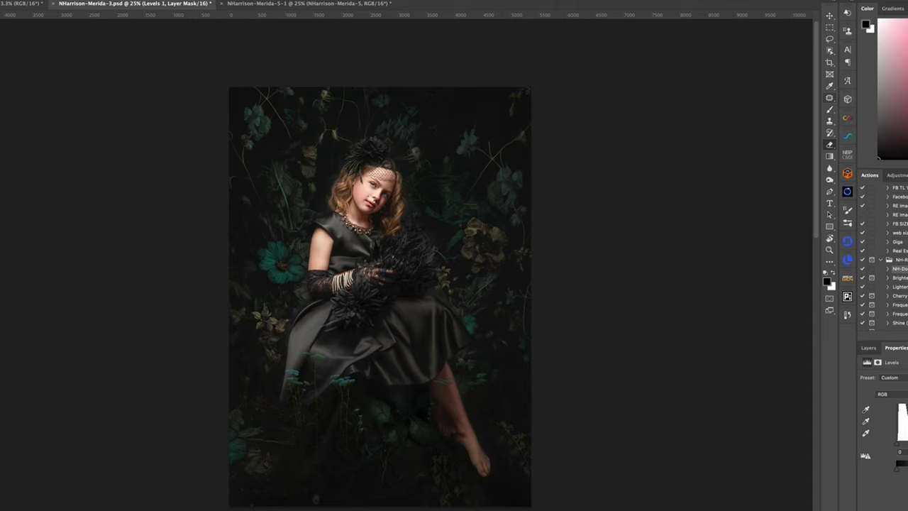
pyautogui.click(869, 347)
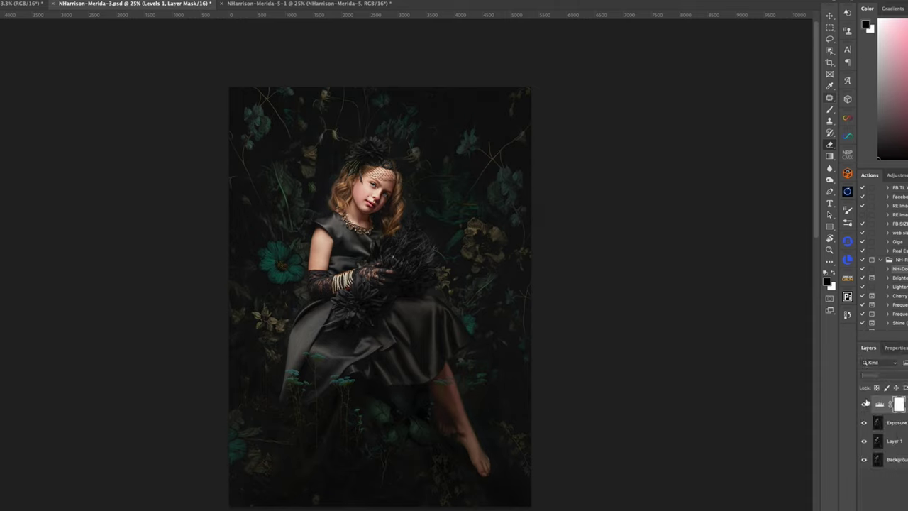
pyautogui.click(865, 403)
pyautogui.click(865, 403)
pyautogui.click(866, 402)
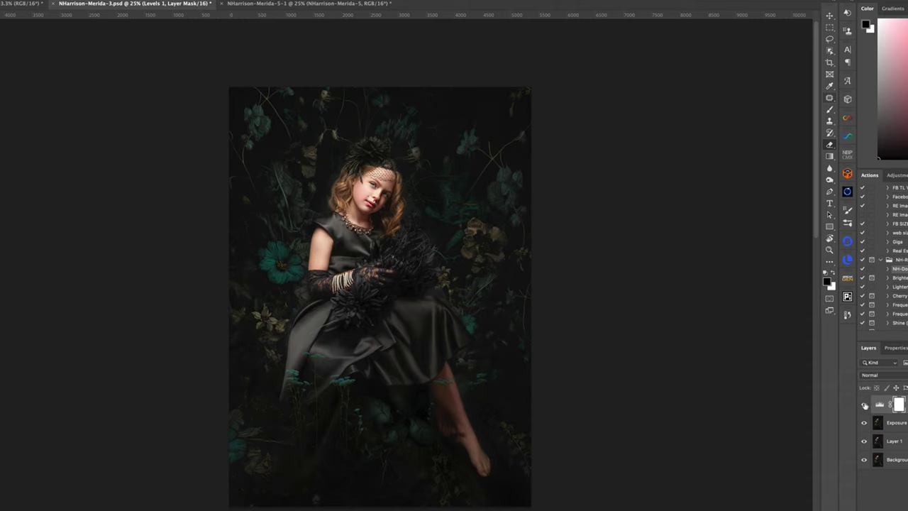
pyautogui.click(864, 404)
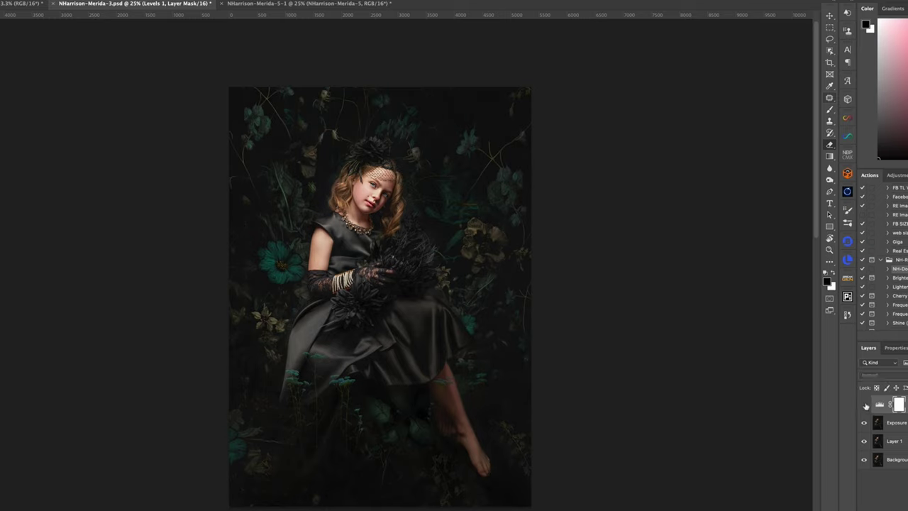
pyautogui.click(864, 405)
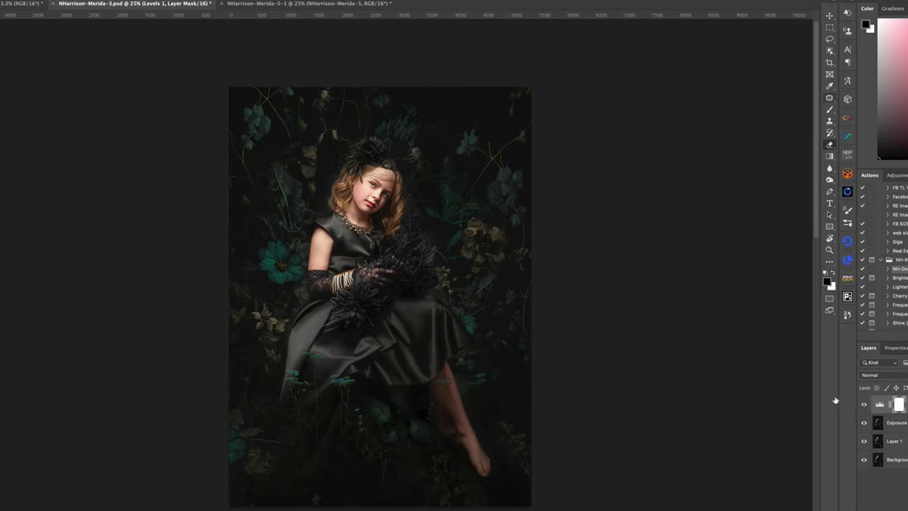
# Step: Flatten the Levels and Exposure layers into the background and duplicate the result onto a new layer
pyautogui.click(42, 1)
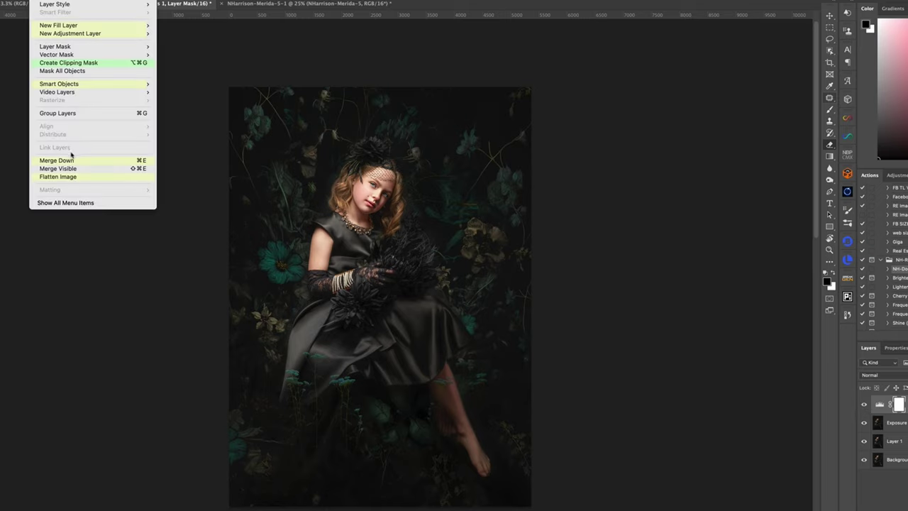
pyautogui.click(72, 177)
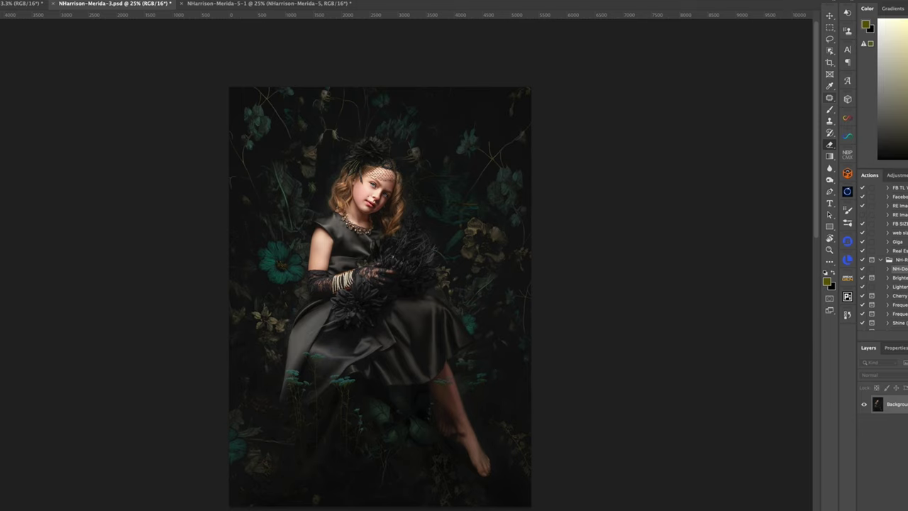
pyautogui.hotkey('ctrl', 'j')
# Step: Retouch background spots around the girl's headpiece with the Clone Stamp, sampling dark foliage beside the skirt
pyautogui.press('s')
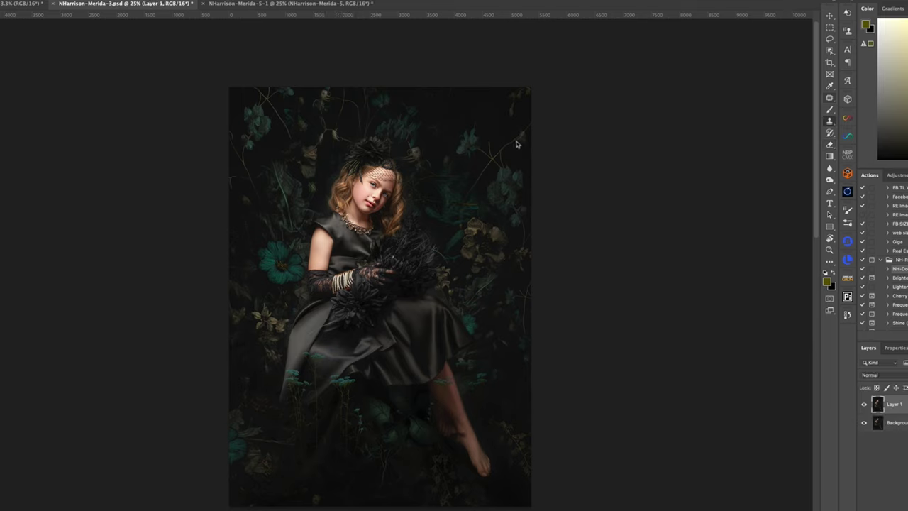
pyautogui.moveTo(429, 164); pyautogui.dragTo(441, 164)
pyautogui.keyDown('alt'); pyautogui.click(503, 300); pyautogui.keyUp('alt')
pyautogui.moveTo(332, 152)
pyautogui.mouseDown()
pyautogui.moveTo(323, 170)
pyautogui.moveTo(325, 150)
pyautogui.mouseUp()
pyautogui.keyDown('alt'); pyautogui.click(490, 282); pyautogui.keyUp('alt')
pyautogui.moveTo(327, 155)
pyautogui.mouseDown()
pyautogui.moveTo(325, 180)
pyautogui.moveTo(335, 156)
pyautogui.mouseUp()
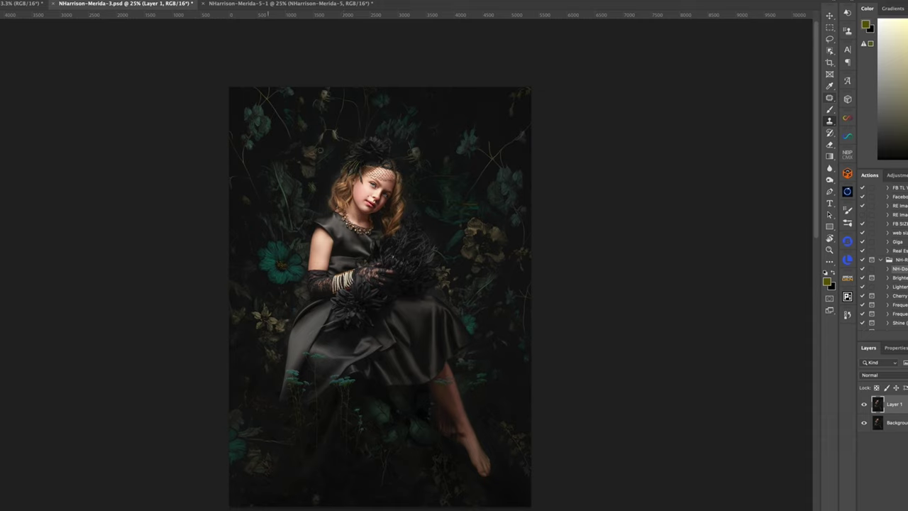